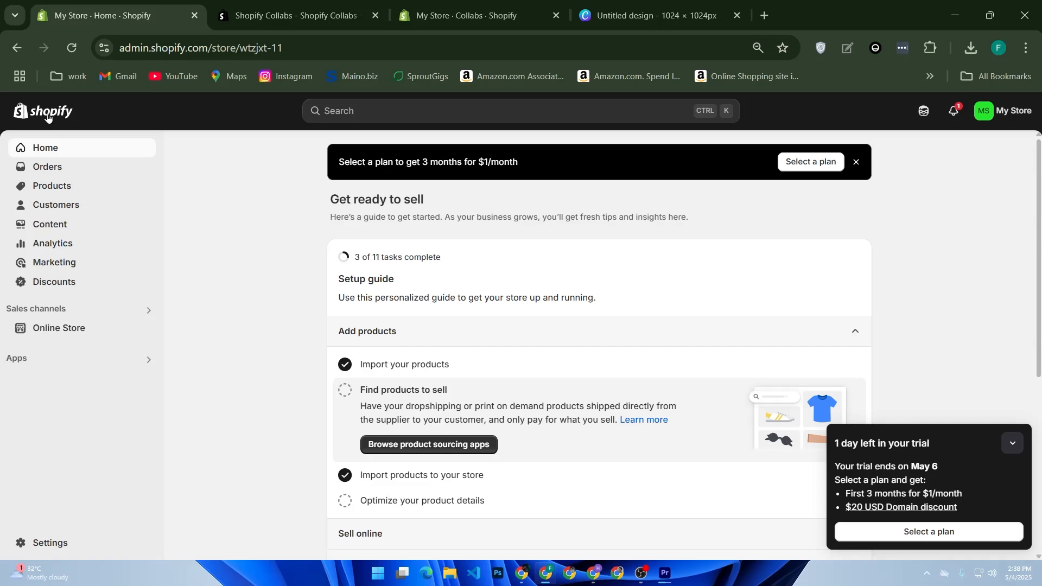
- Open the billing address form in the store's general settings to view its fields, and close it
left_click(41, 544)
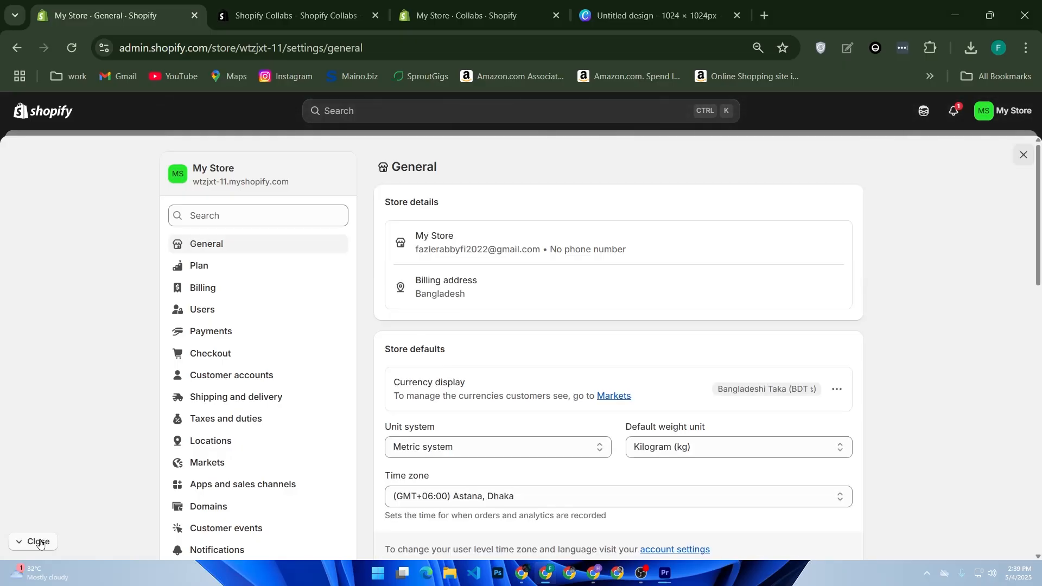
left_click(505, 285)
left_click(835, 288)
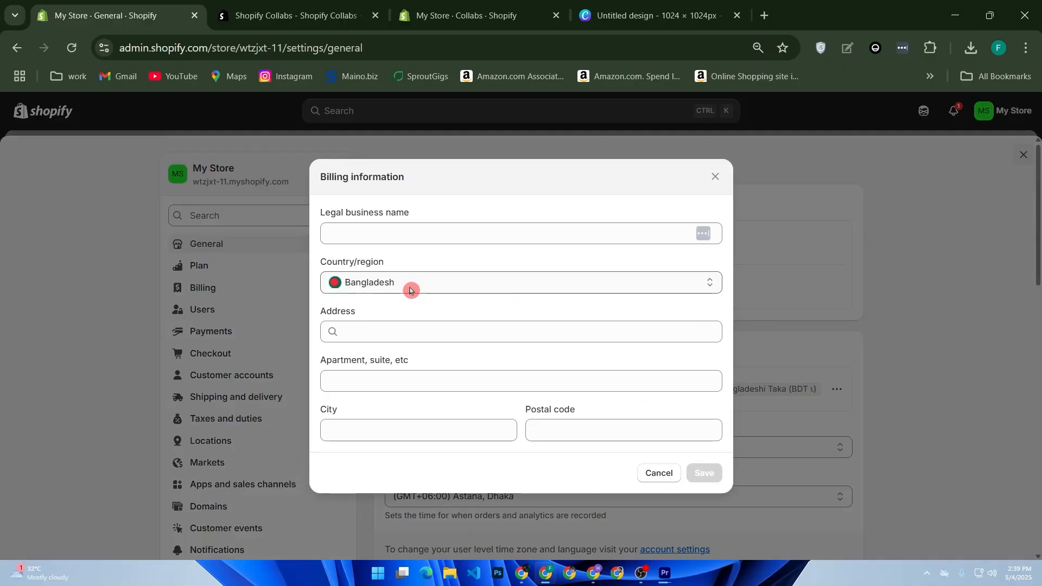
left_click(288, 300)
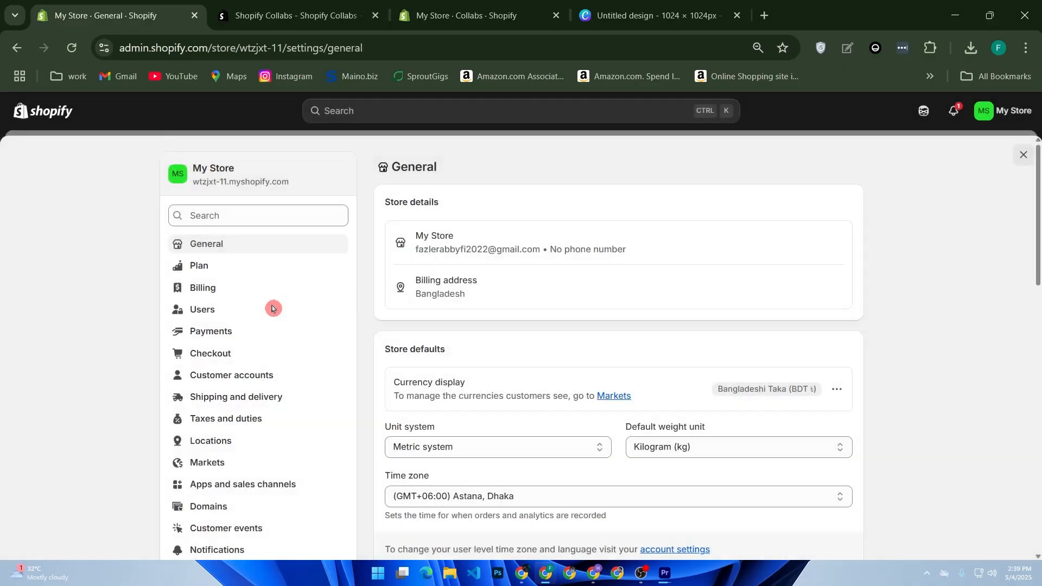
- Open the details of the Shop location in the store's location settings
left_click(223, 439)
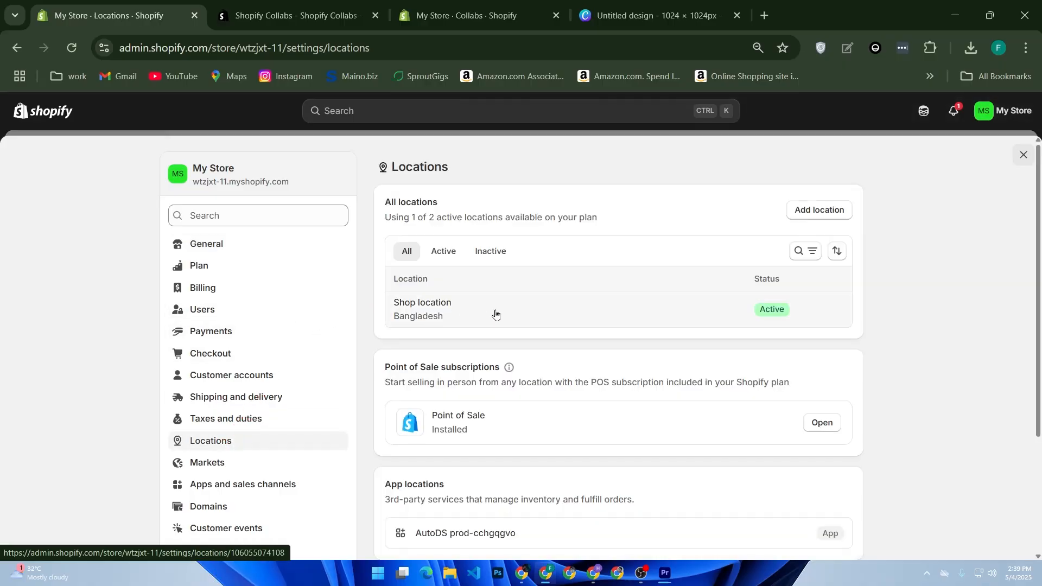
left_click(495, 313)
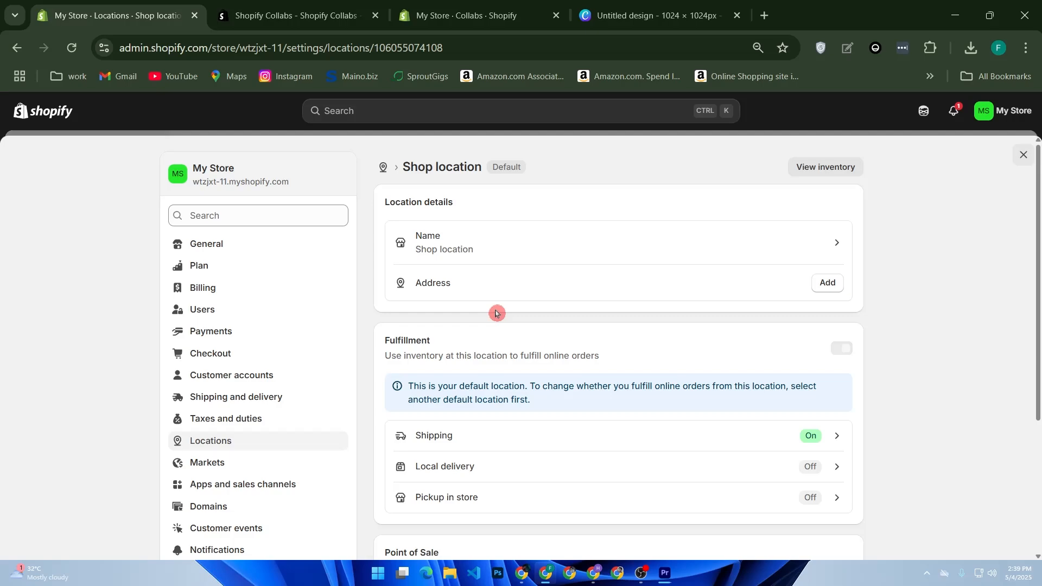
left_click(765, 255)
left_click(716, 258)
- Open the Shop location's address form and choose United States as the country/region
left_click(826, 283)
left_click(521, 245)
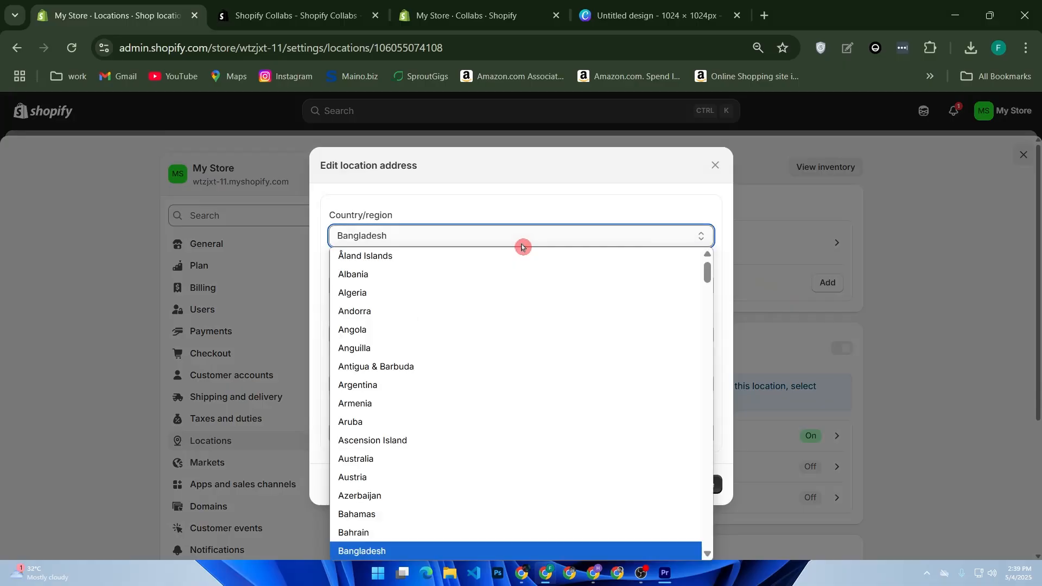
key("u")
key("u")
key("u")
key("u")
key("u")
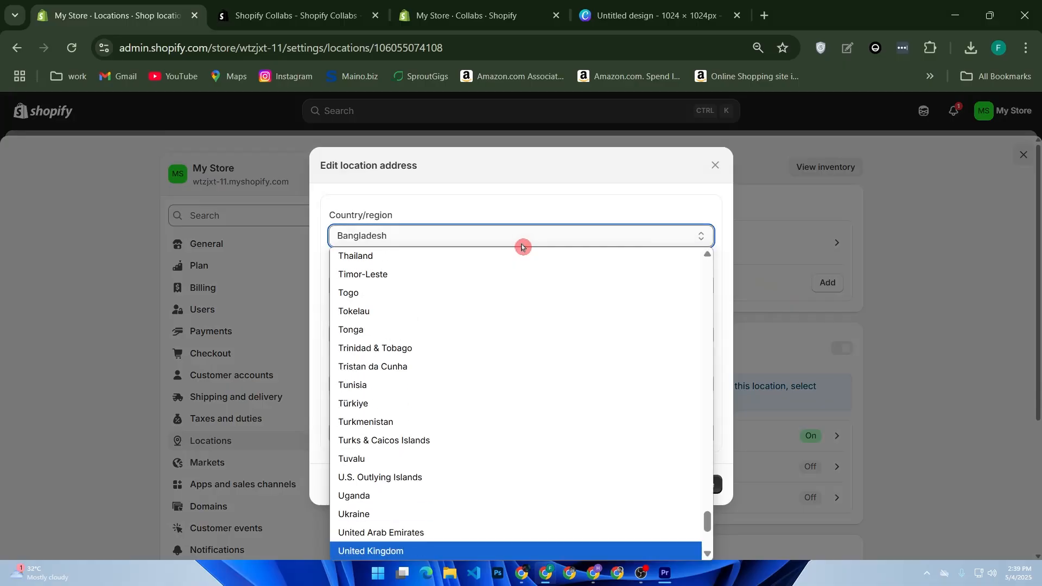
key("u")
key("u")
key("u")
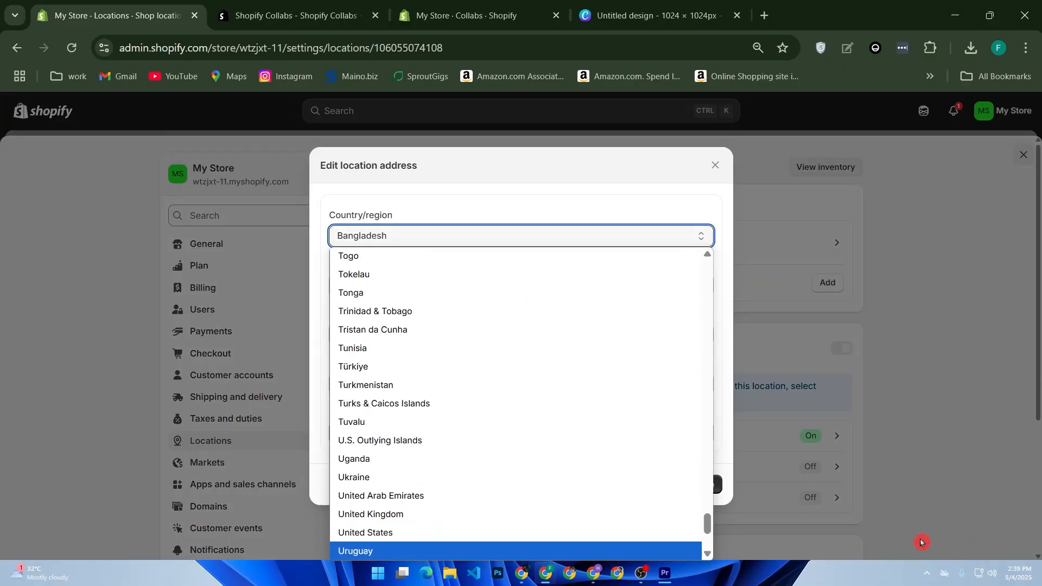
left_click(411, 534)
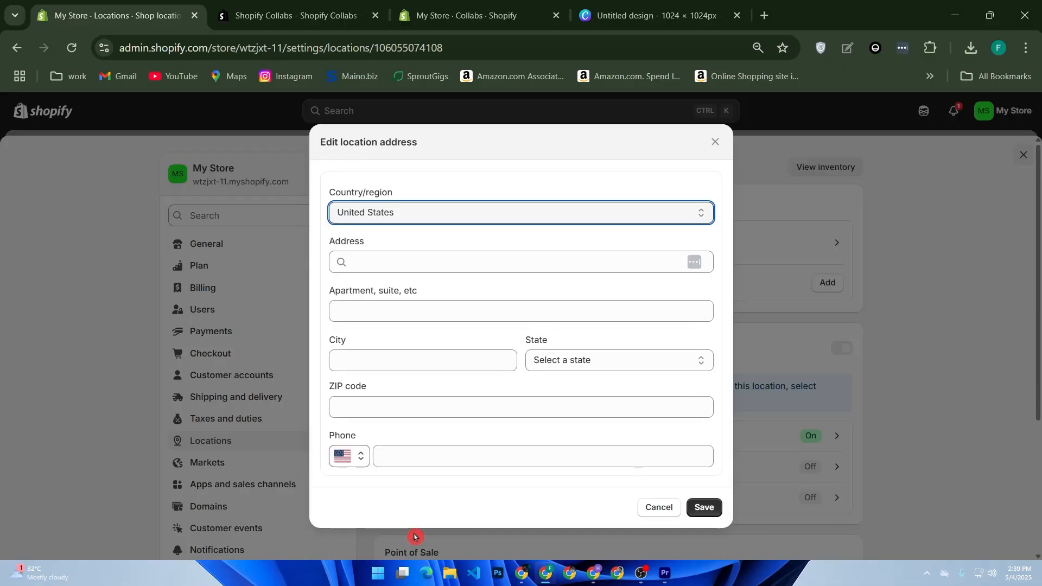
- Try out the street address, apartment, city and ZIP code fields and cancel the location address edit
left_click(372, 265)
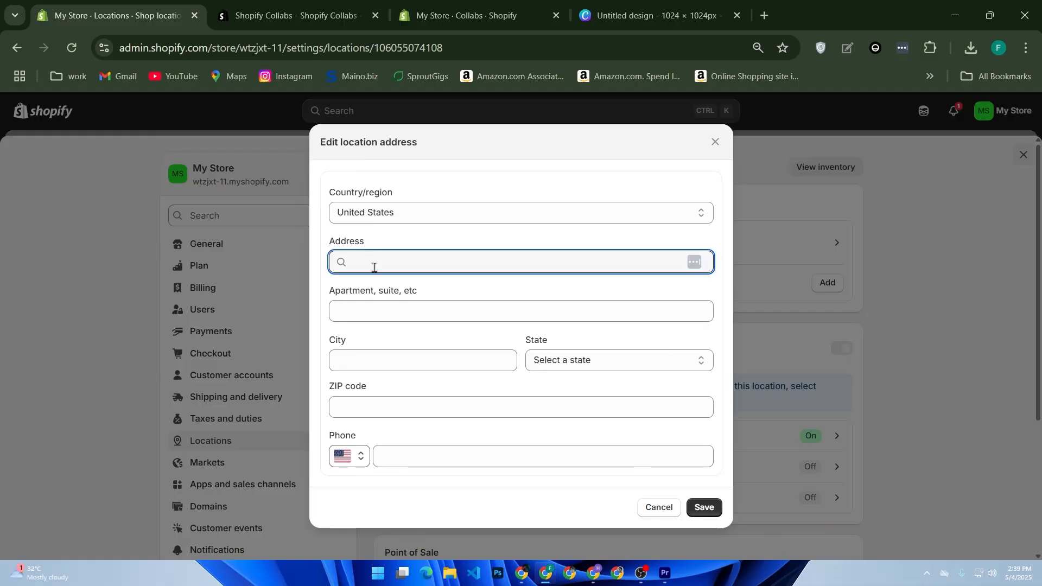
left_click(372, 310)
left_click(384, 364)
left_click(383, 401)
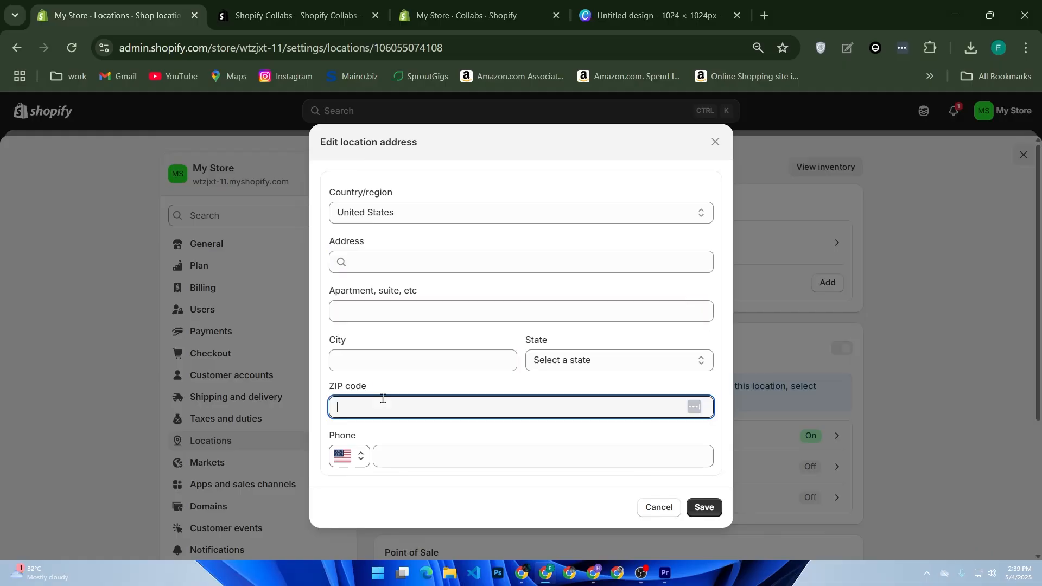
left_click(384, 268)
type("ho")
key("BackSpace")
type("e")
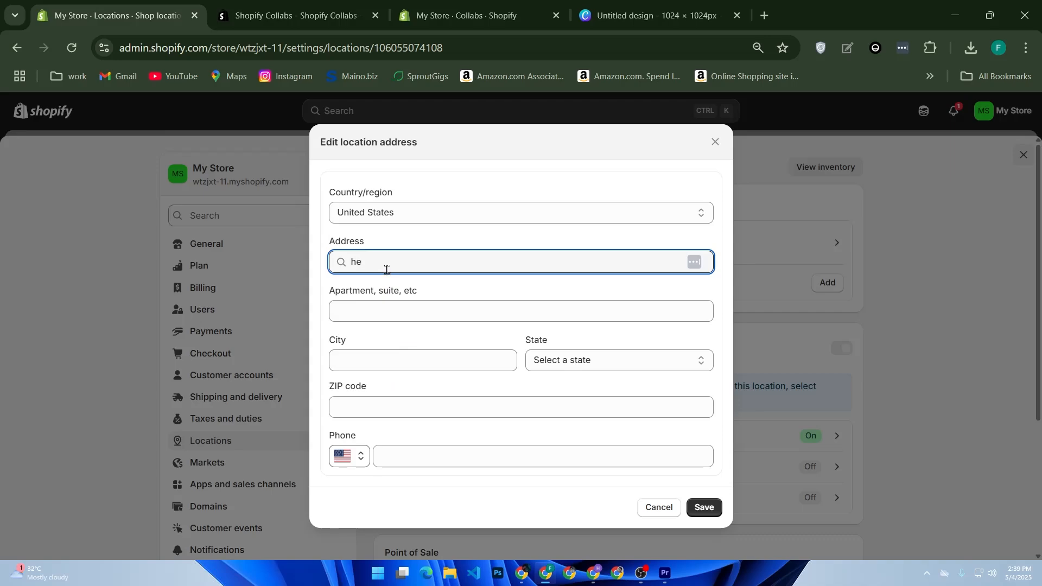
left_click(385, 313)
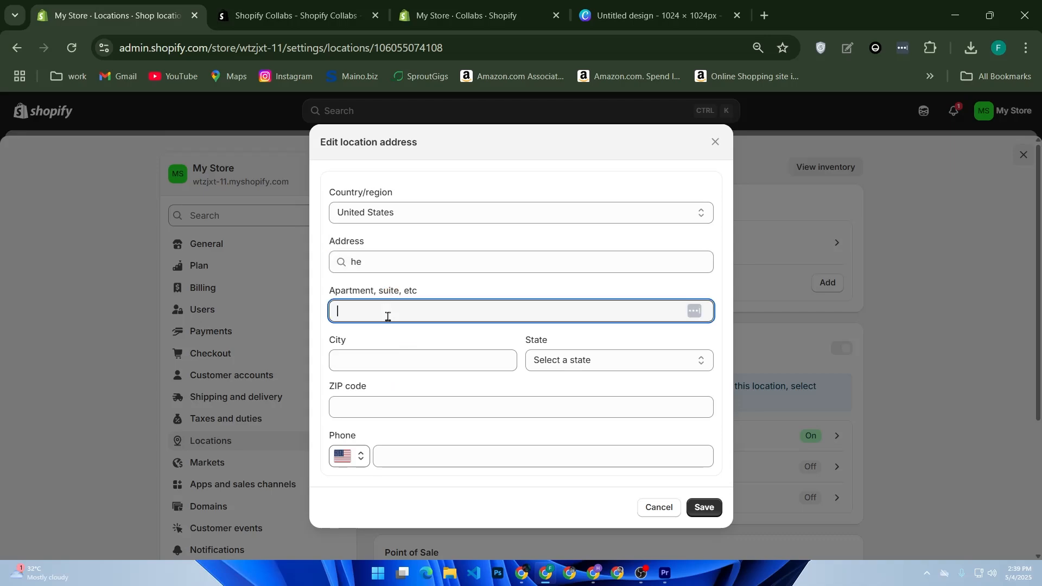
left_click(659, 508)
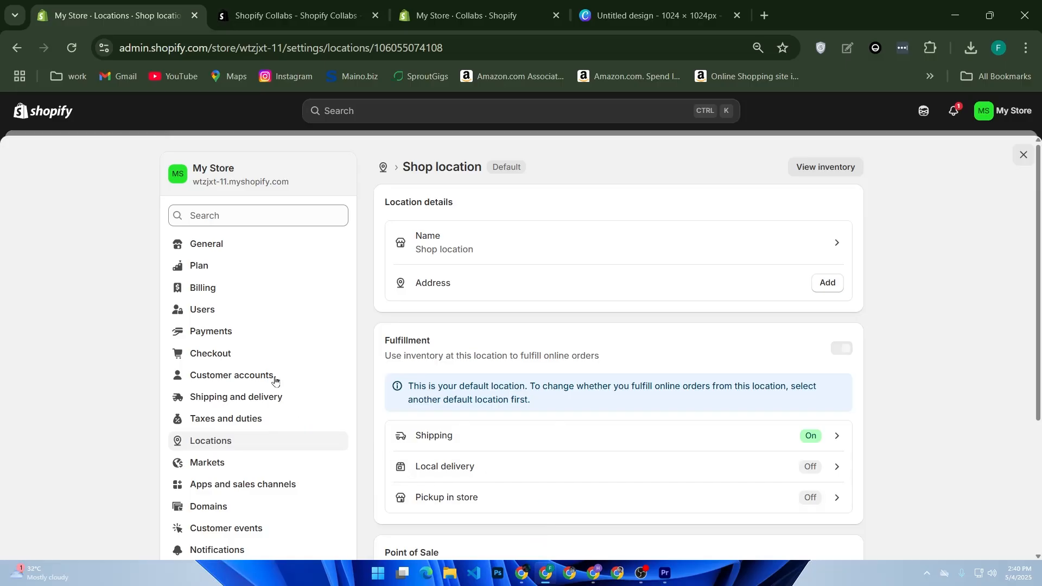
- Open the store's payment settings and look through the providers, capture method and manual payment methods
left_click(237, 331)
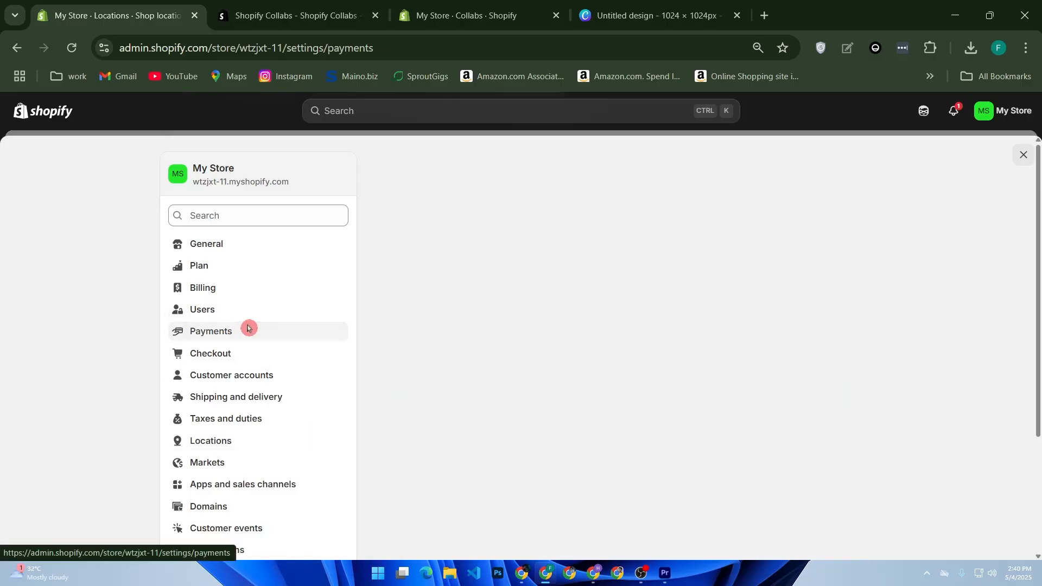
scroll(380, 394, "down", 10)
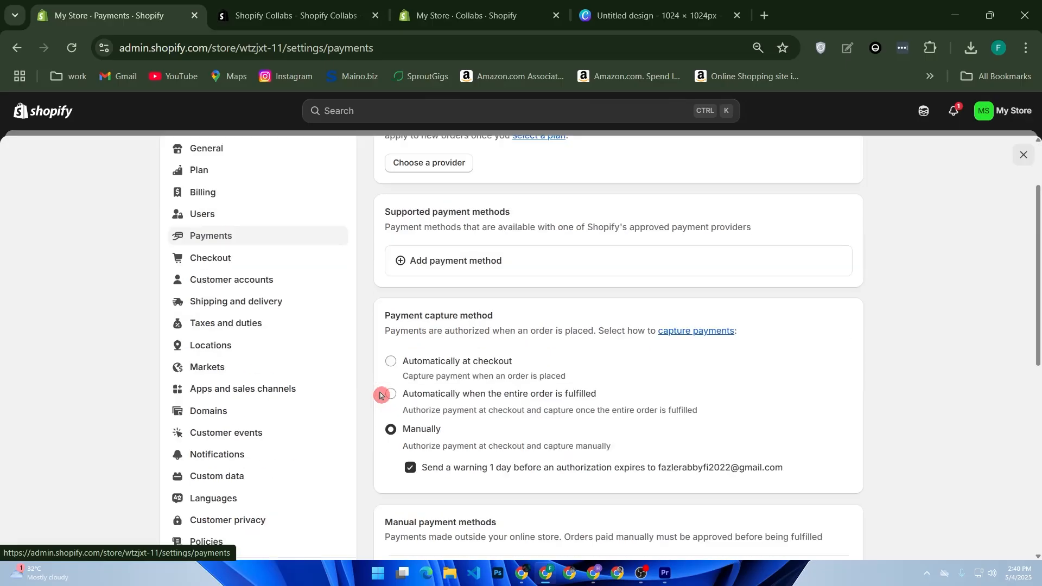
scroll(380, 394, "up", 8)
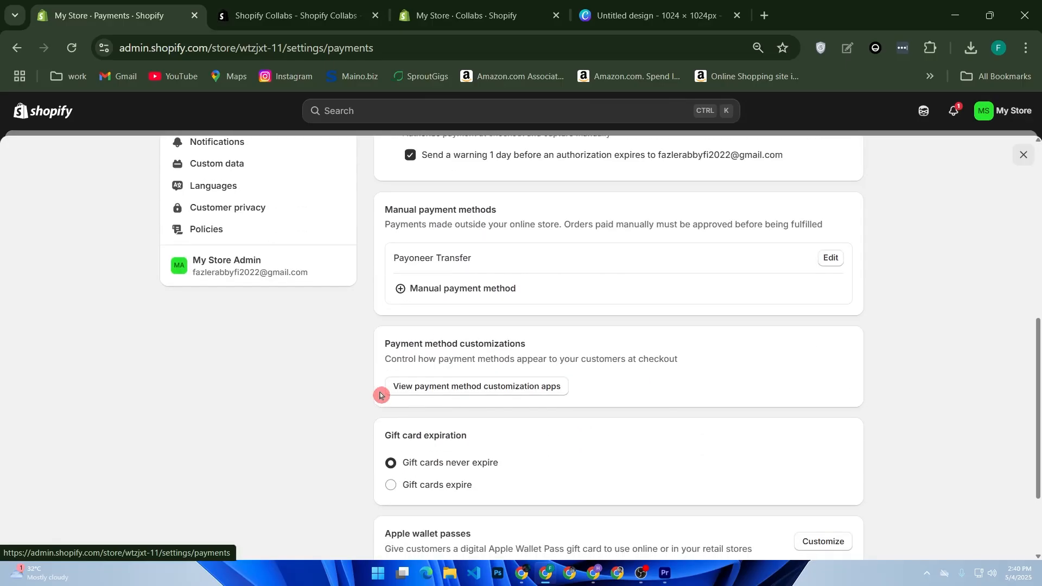
scroll(380, 394, "up", 2)
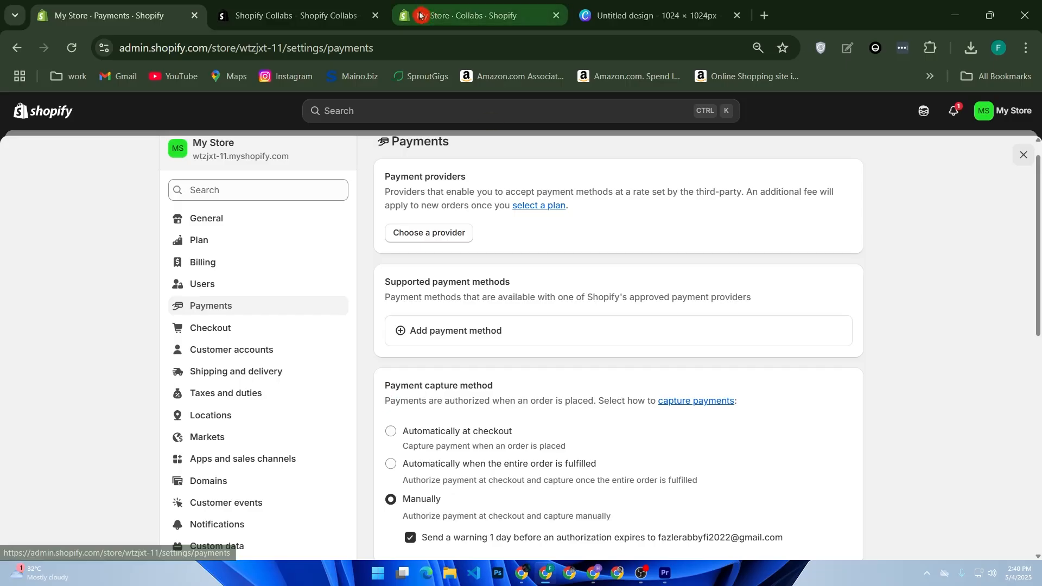
- Close the three browser tabs other than the store's payment settings and open a new tab
left_click(375, 16)
left_click(375, 15)
left_click(375, 15)
left_click(375, 15)
key("ctrl+t")
left_click(468, 308)
type("stirpe")
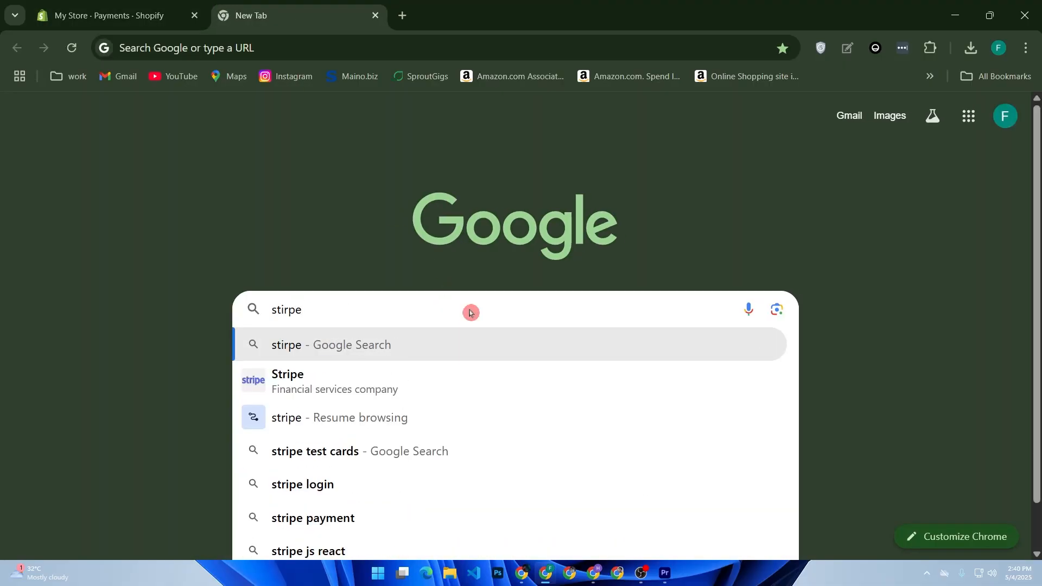
key("BackSpace")
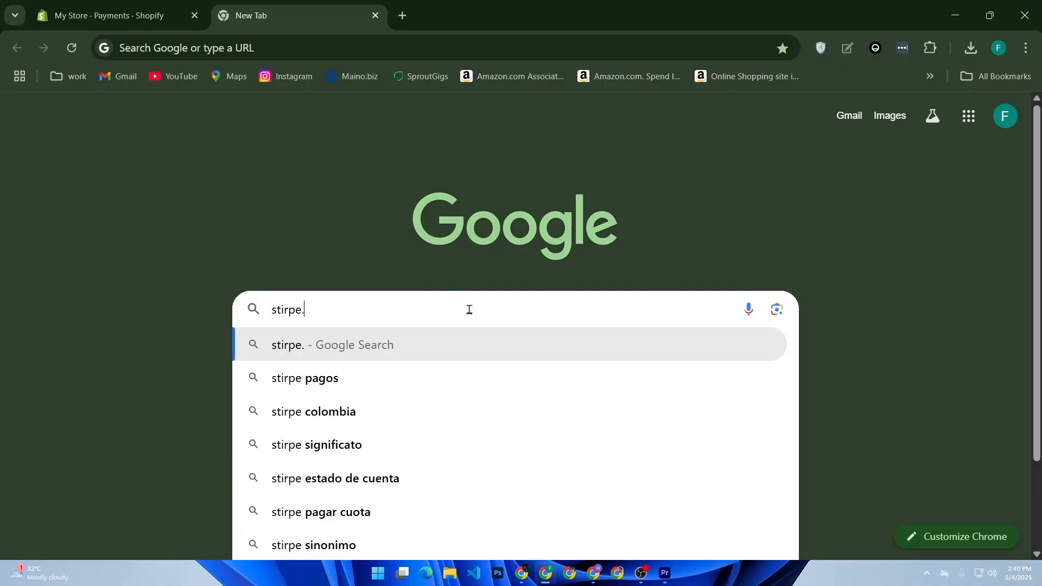
type(".com")
key("Return")
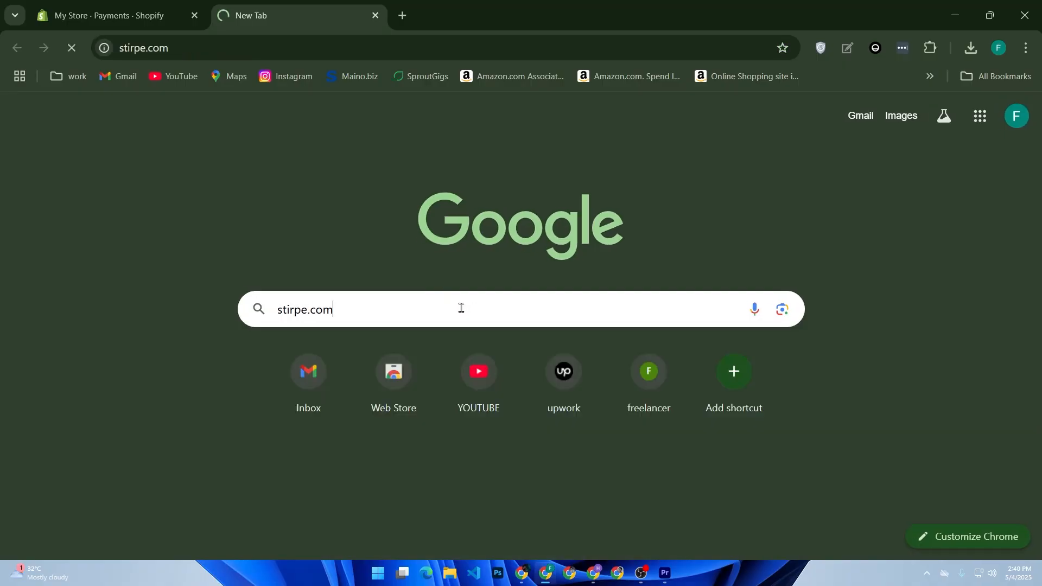
left_click(462, 310)
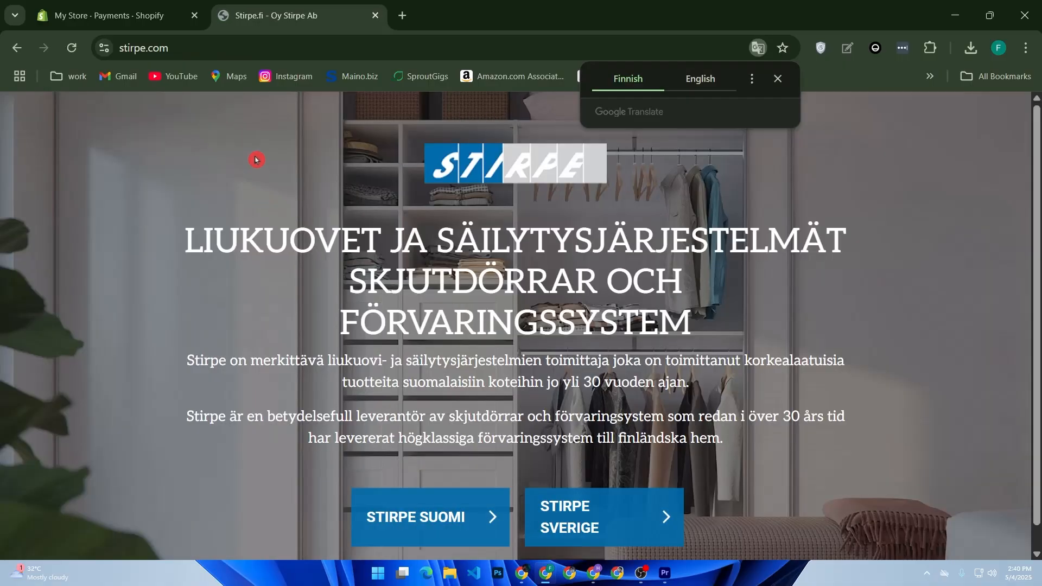
- Go to stripe.com and sign in to reach the Stripe dashboard
left_click(234, 42)
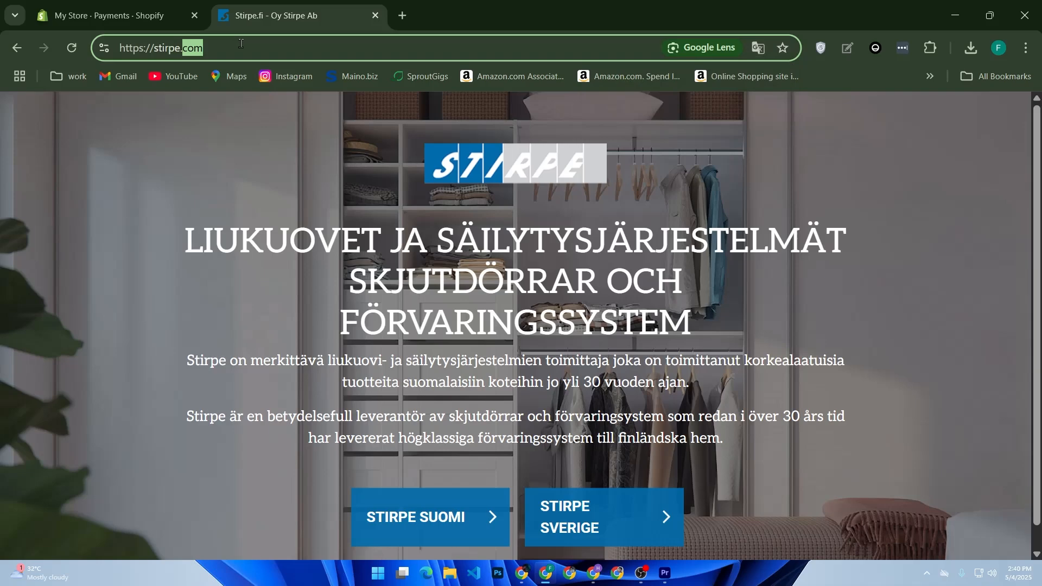
left_click_drag(238, 45, 109, 57)
type("st")
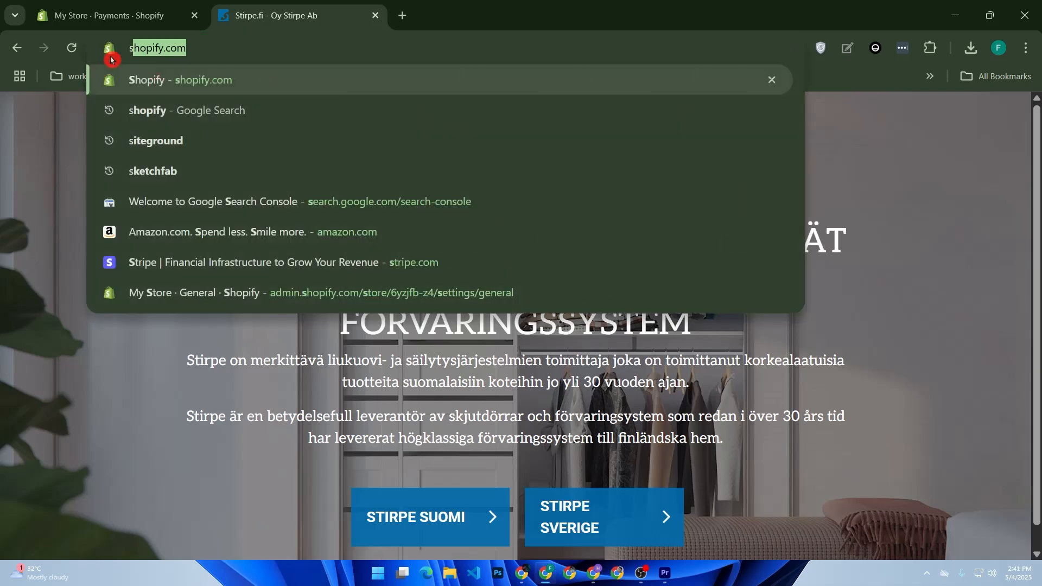
type("r")
key("Return")
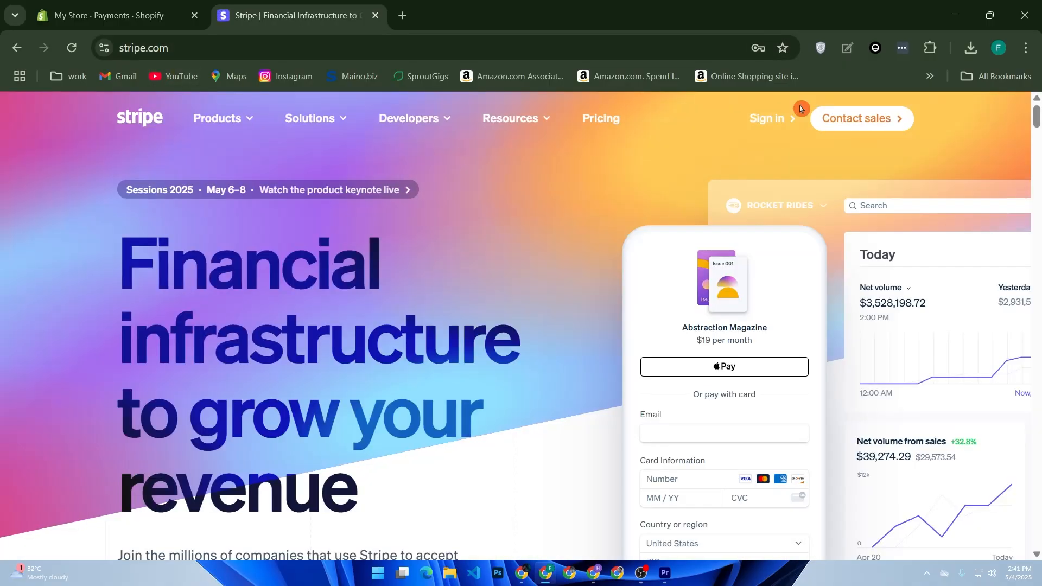
left_click(765, 124)
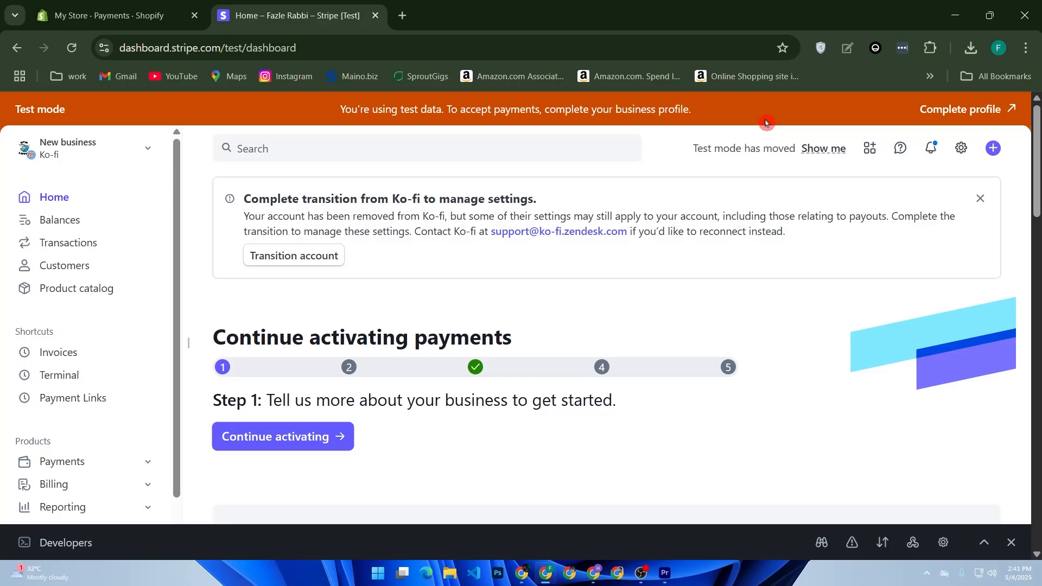
- Switch back to the Shopify admin and reopen the store's payment settings
left_click(115, 7)
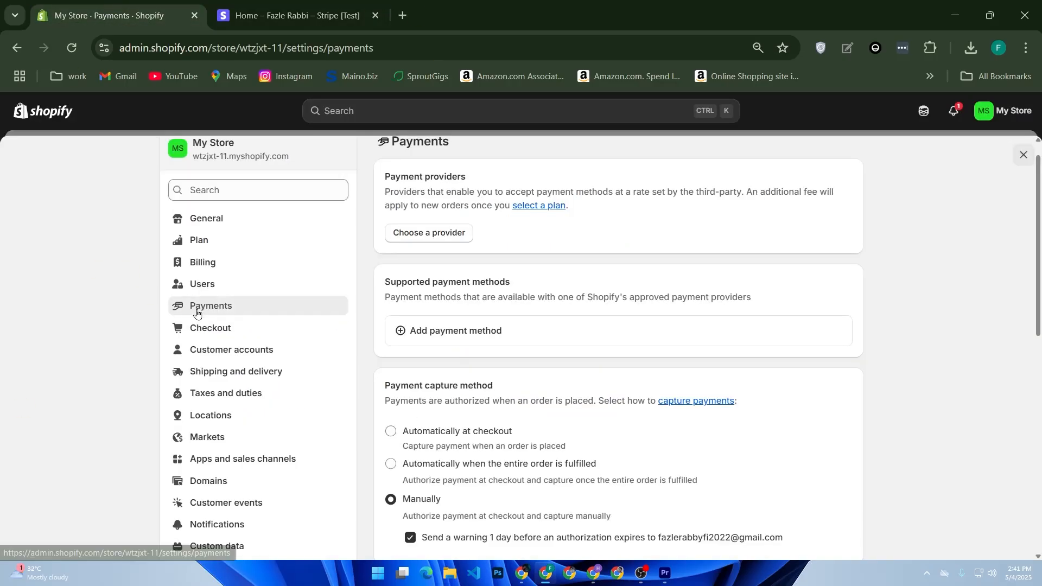
left_click(29, 478)
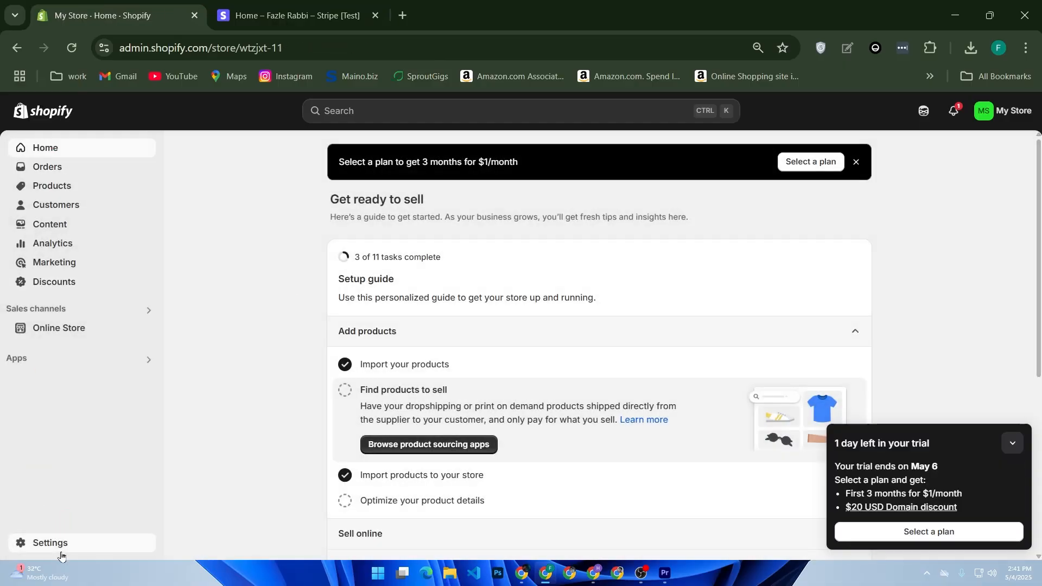
left_click(61, 553)
left_click(205, 336)
left_click(205, 337)
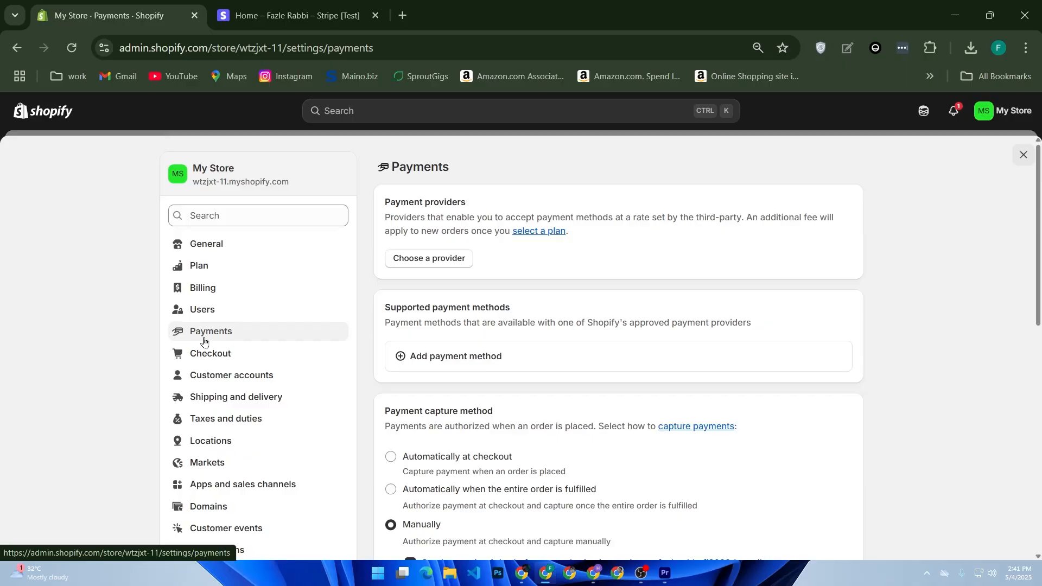
- Start a custom manual payment method and name it Stripe
scroll(526, 315, "down", 10)
scroll(526, 322, "up", 2)
left_click(454, 317)
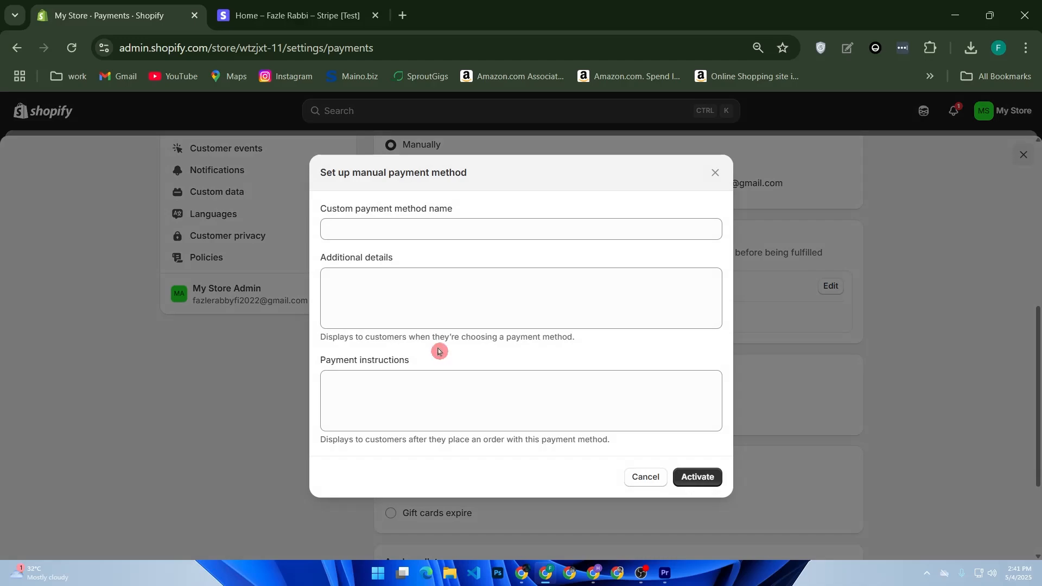
left_click(395, 236)
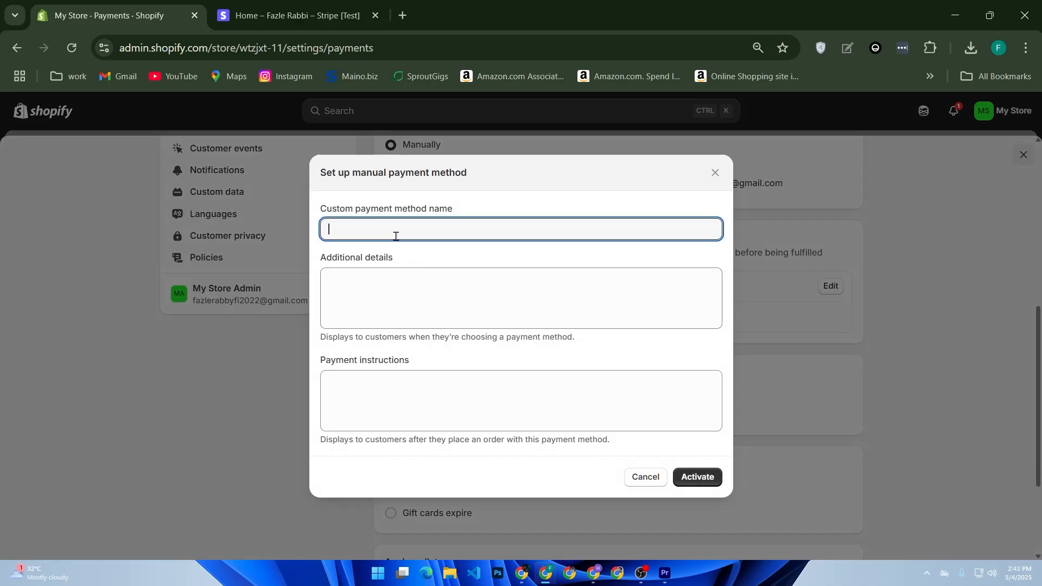
type("s")
key("BackSpace")
type("STI")
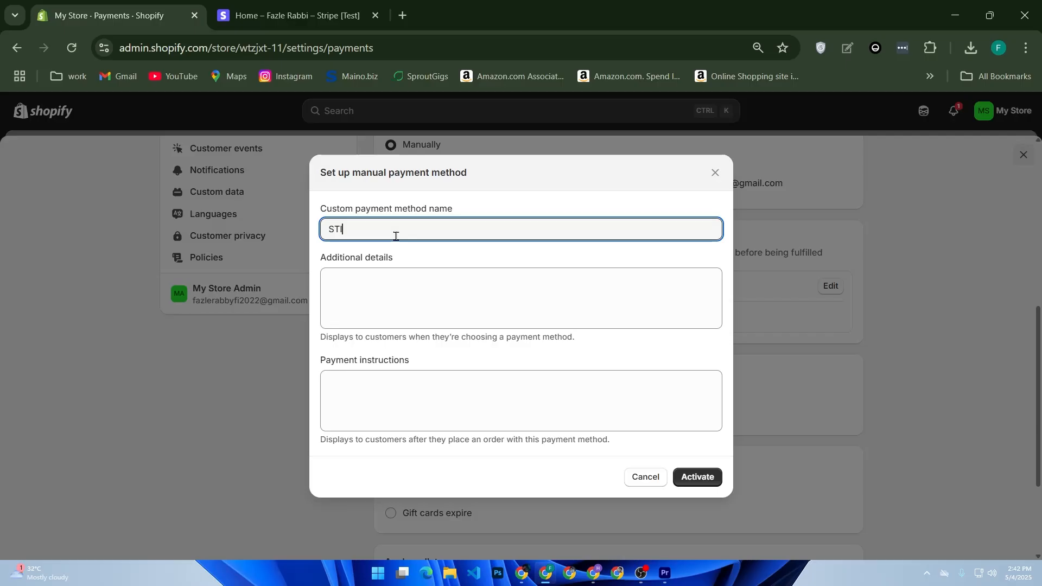
type("R")
key("BackSpace")
key("BackSpace")
type("tripe")
- Enter "Please payment with stripe here" as the payment instructions, with the additional details left empty
left_click(413, 279)
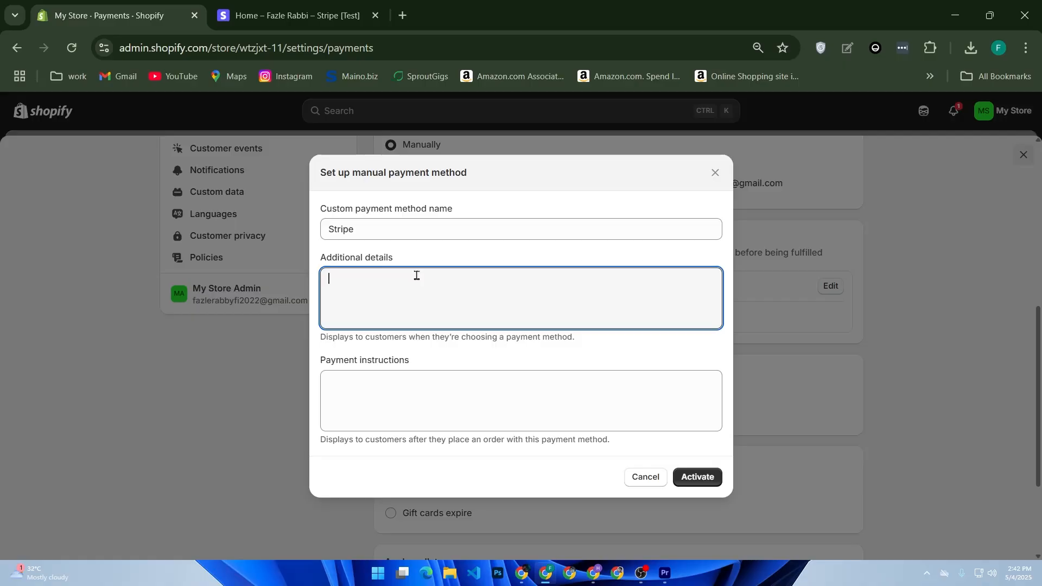
left_click(405, 394)
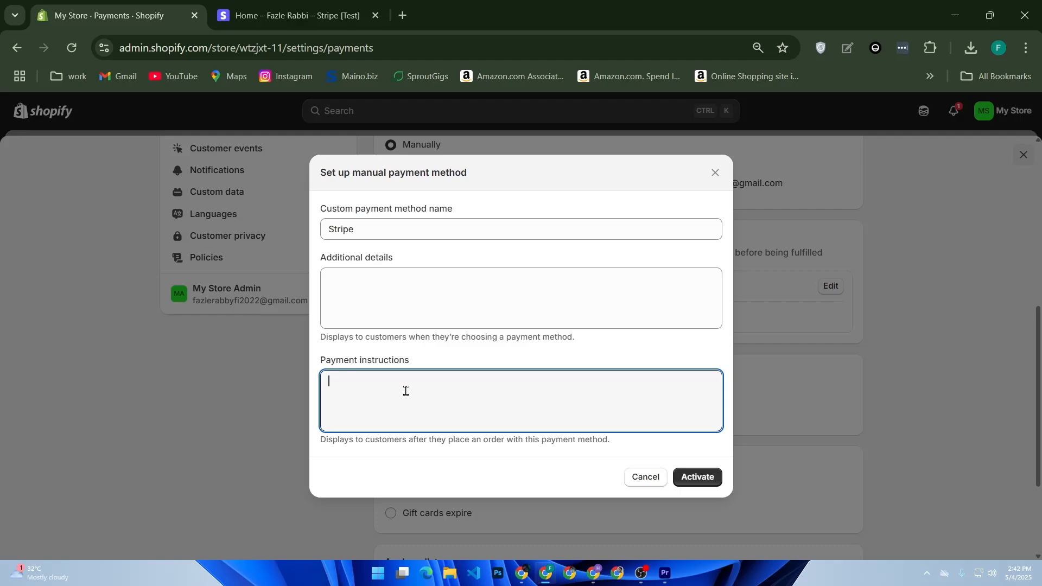
type("Please payment with str")
key("BackSpace")
type("tripe here")
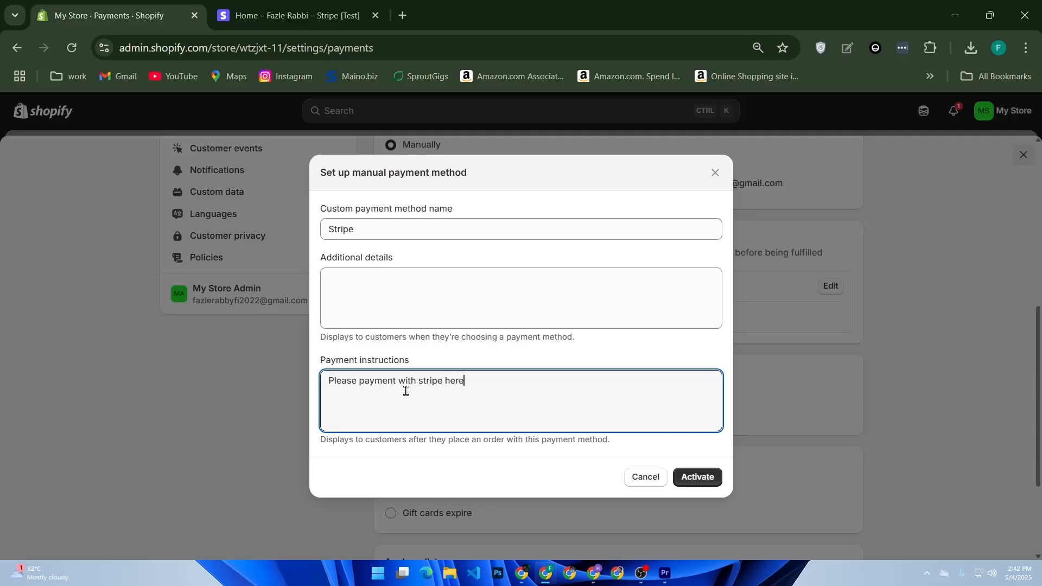
- Add a colon to the end of the payment instructions and cancel the manual payment method setup
type(":")
left_click(665, 476)
- Search the third-party payment providers for "str" and open Stripe to reach its account connection page
scroll(543, 391, "up", 7)
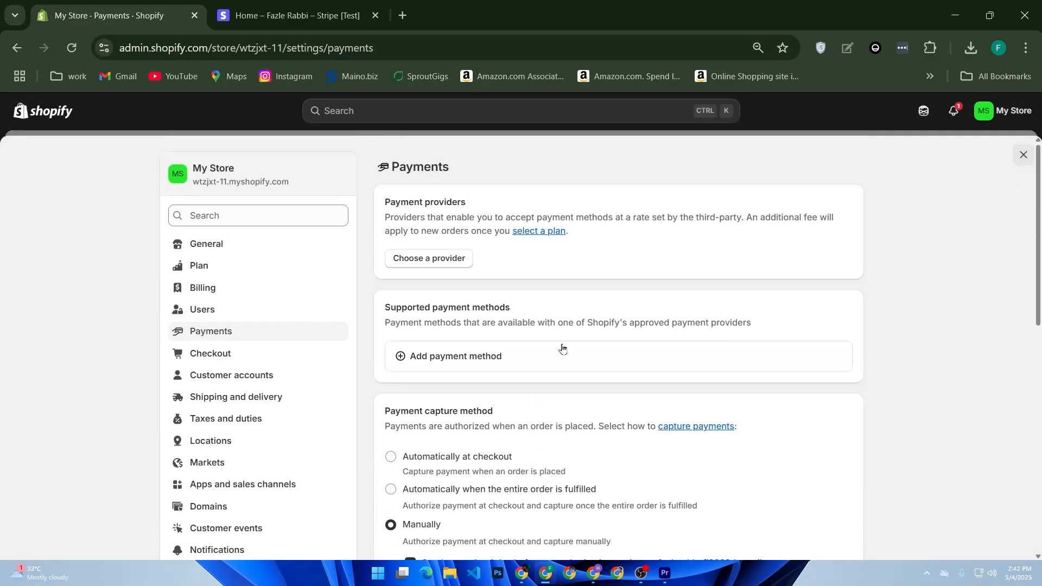
left_click(458, 266)
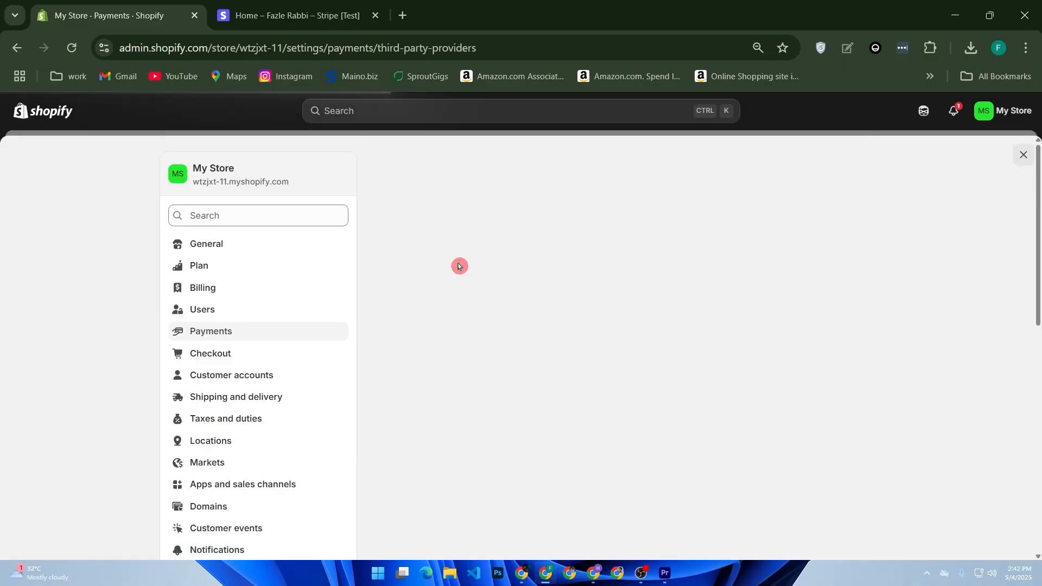
left_click(470, 208)
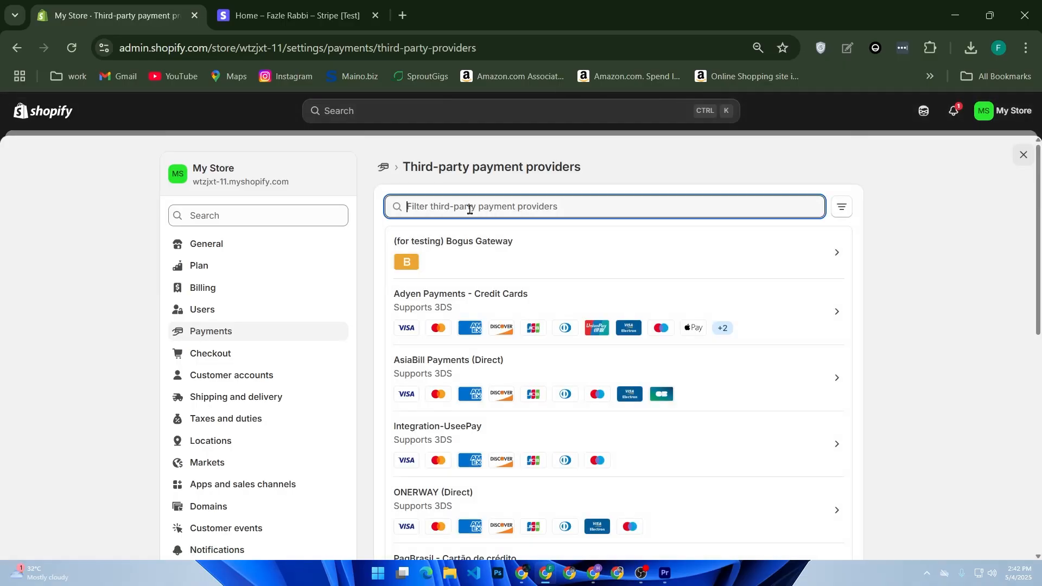
type("str")
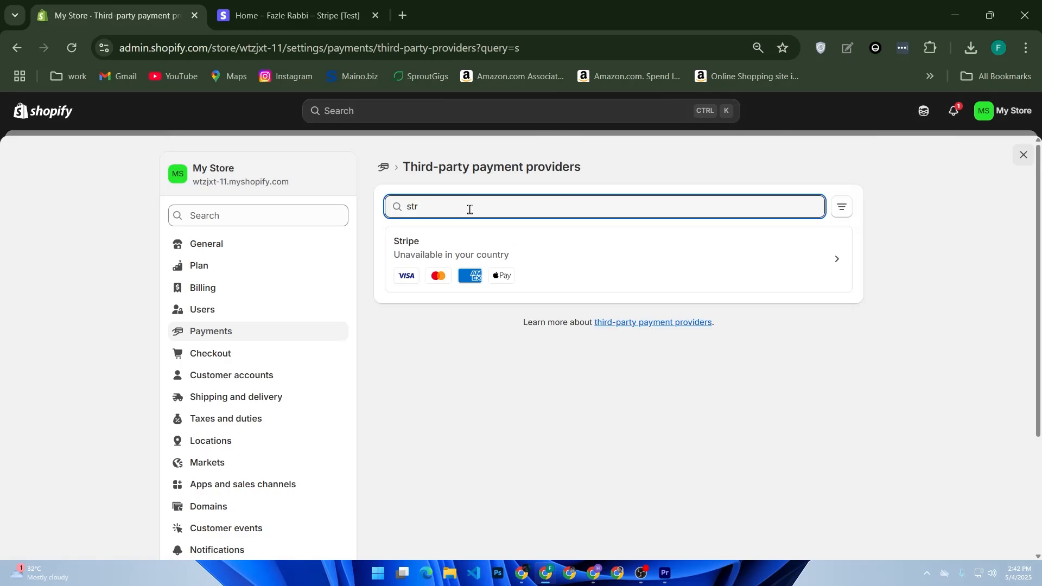
left_click(559, 258)
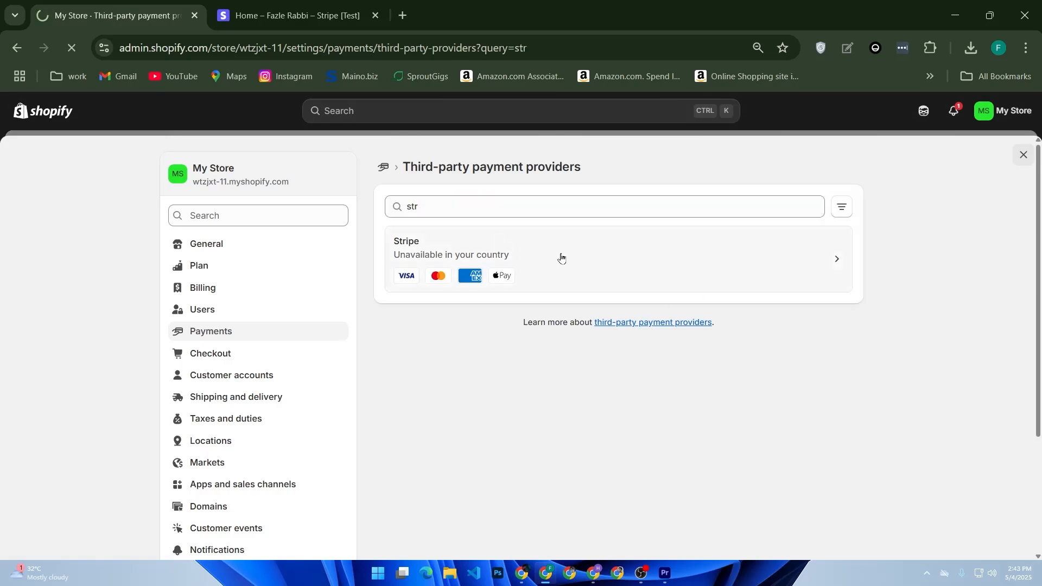
left_click(803, 260)
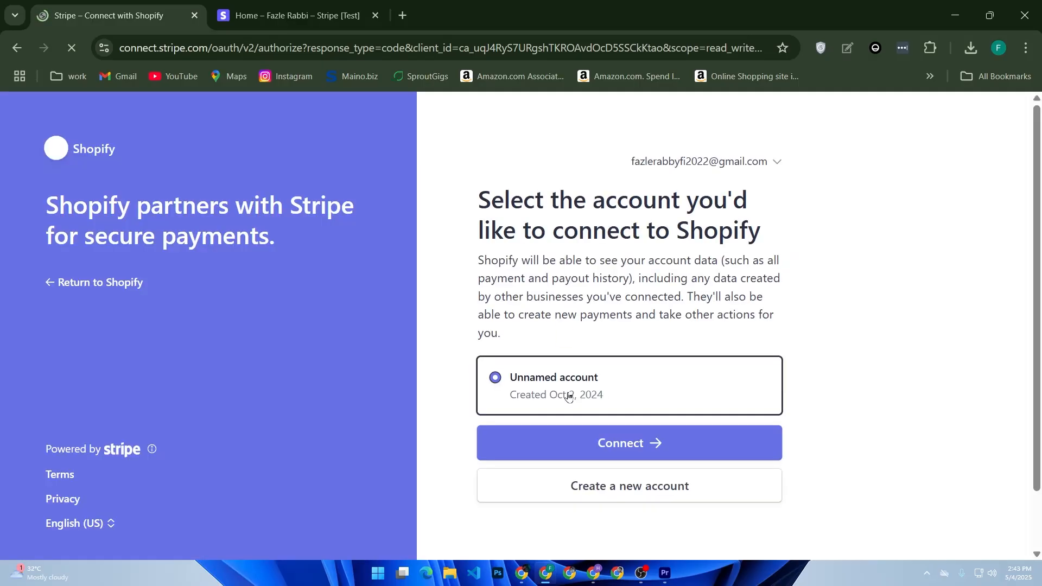
left_click(571, 353)
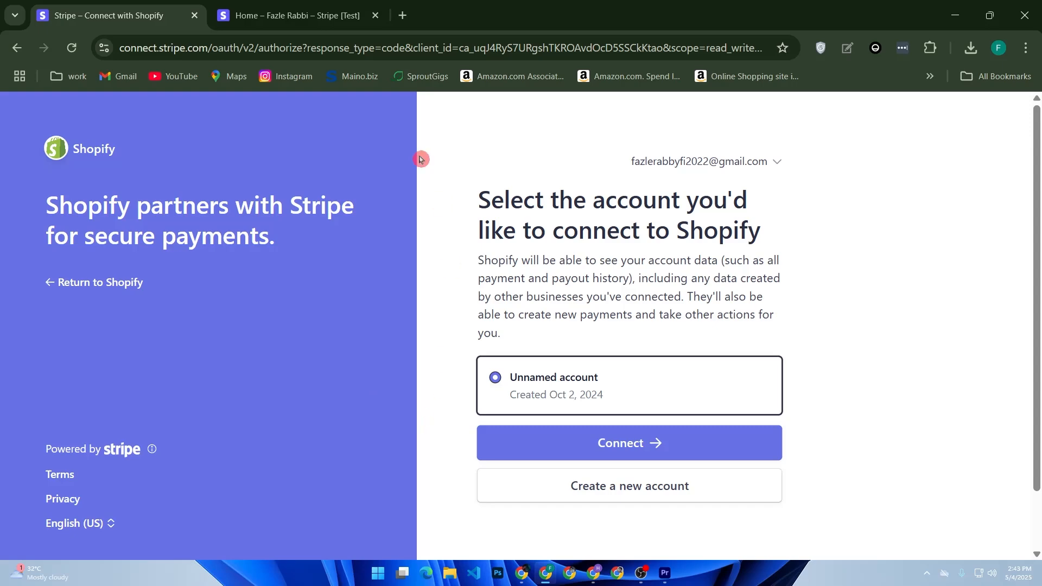
- Switch to the Stripe dashboard, open its payments settings, and review the Checkout and Payment Links options
left_click(325, 10)
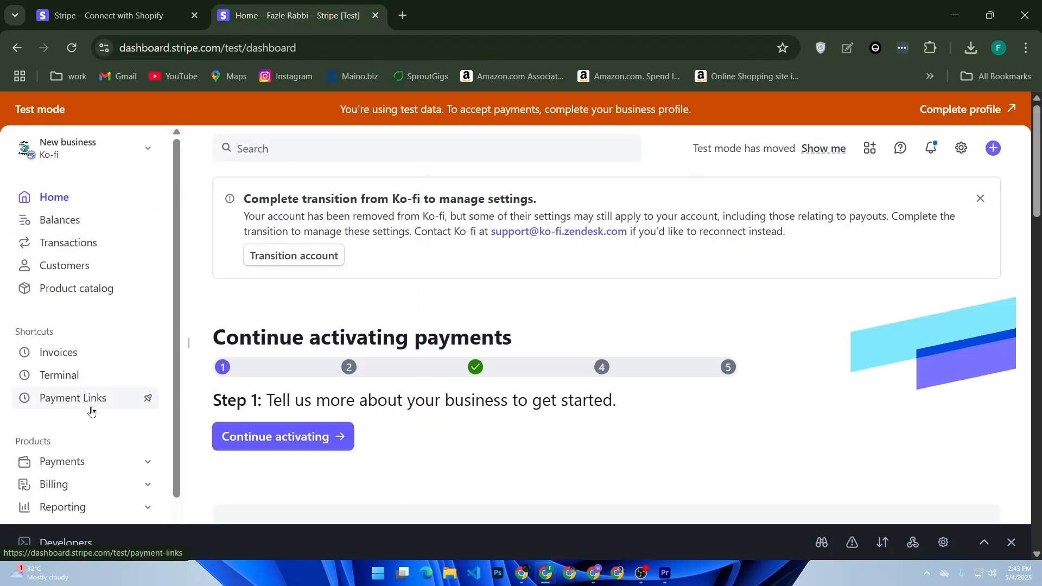
left_click(967, 158)
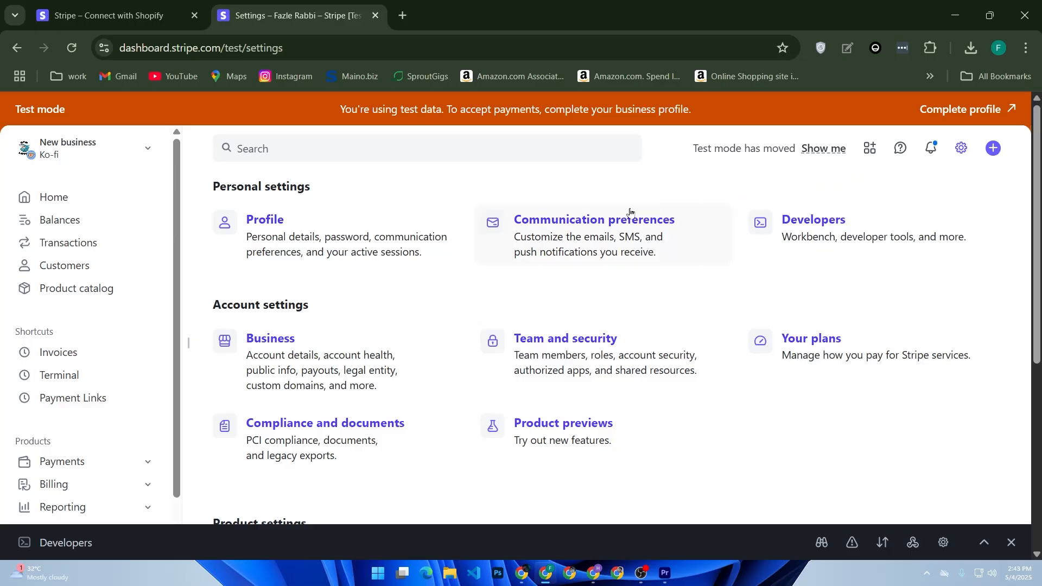
scroll(421, 424, "down", 2)
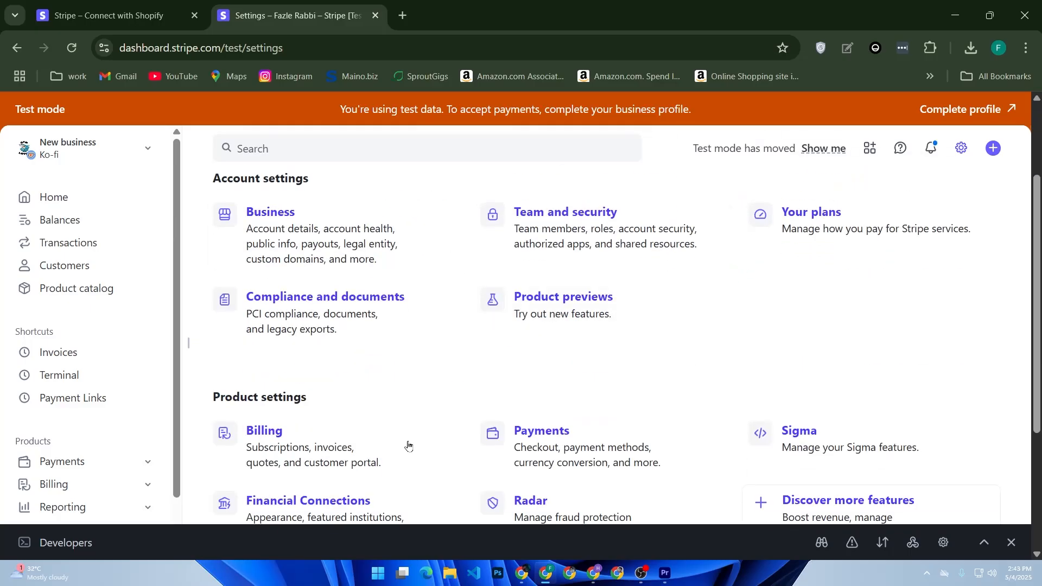
left_click(535, 448)
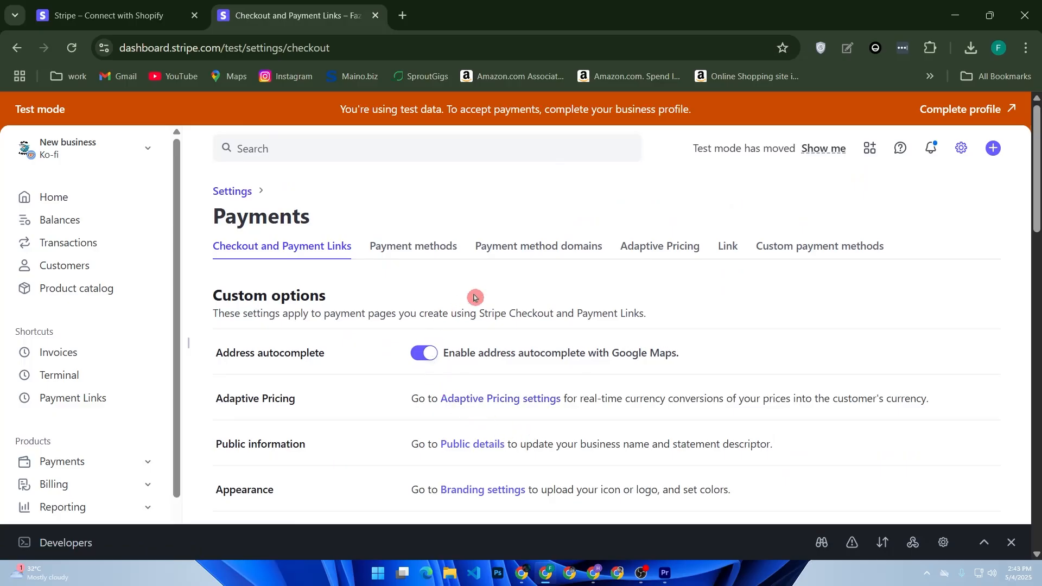
scroll(507, 285, "down", 10)
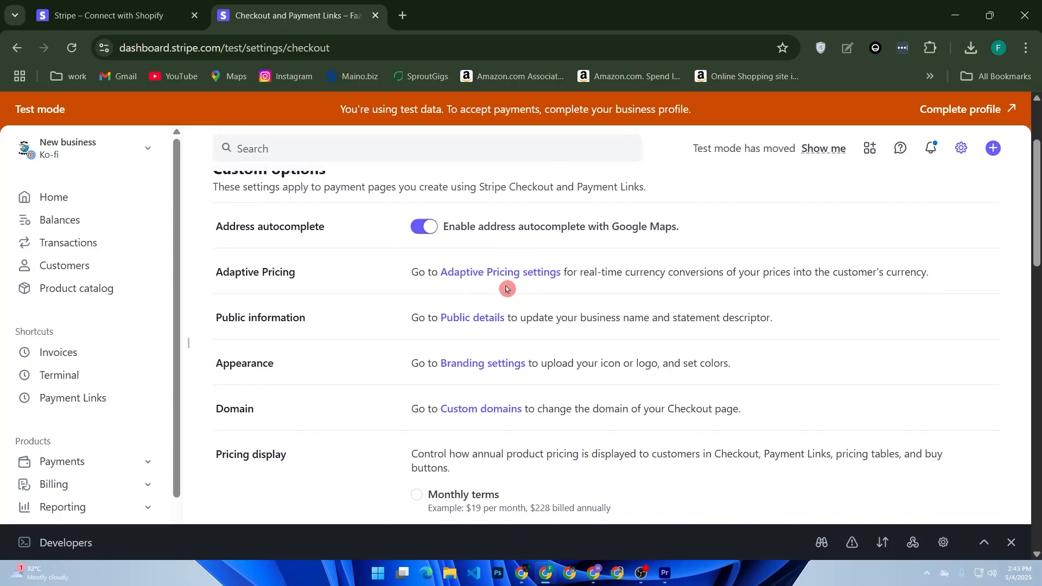
scroll(507, 293, "down", 3)
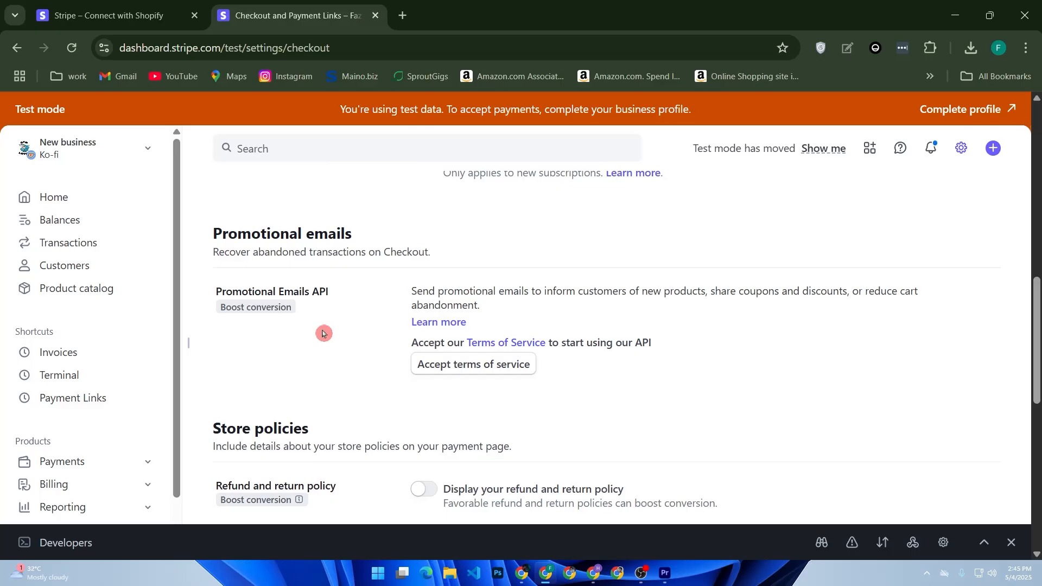
- Go back to the Shopify connection page and connect the existing unnamed Stripe account
left_click(90, 8)
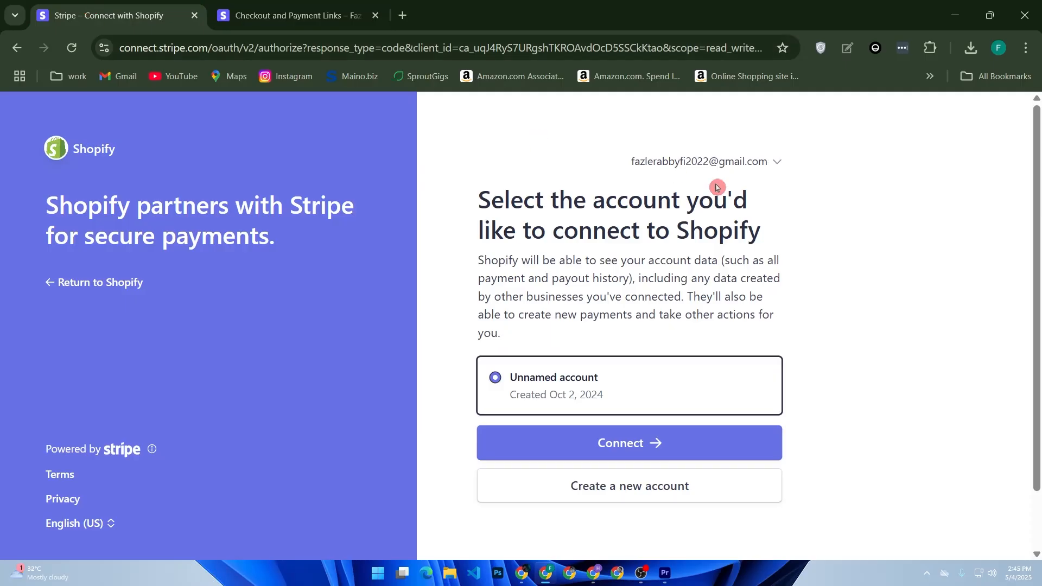
left_click(627, 440)
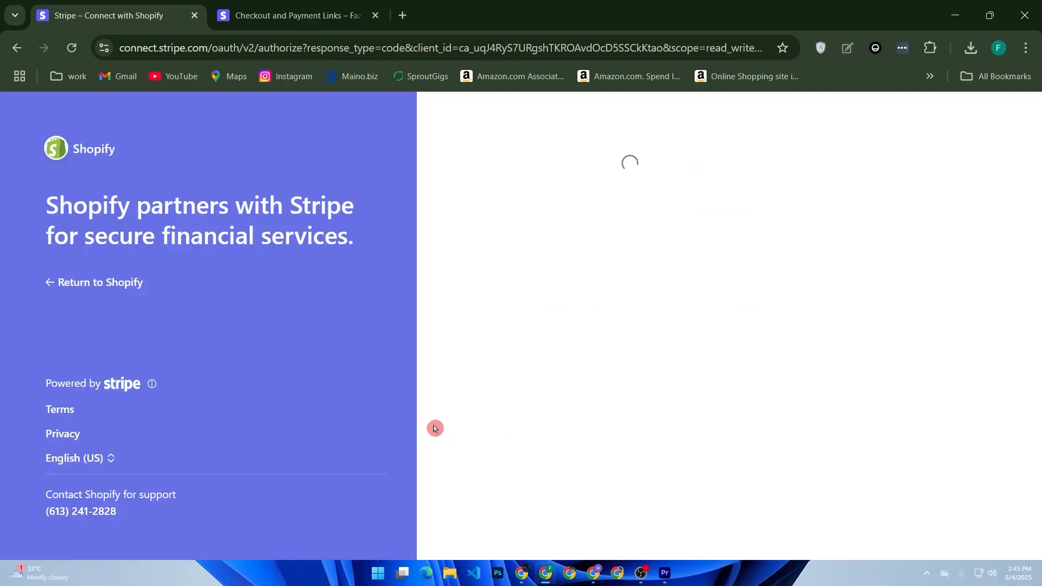
left_click(468, 410)
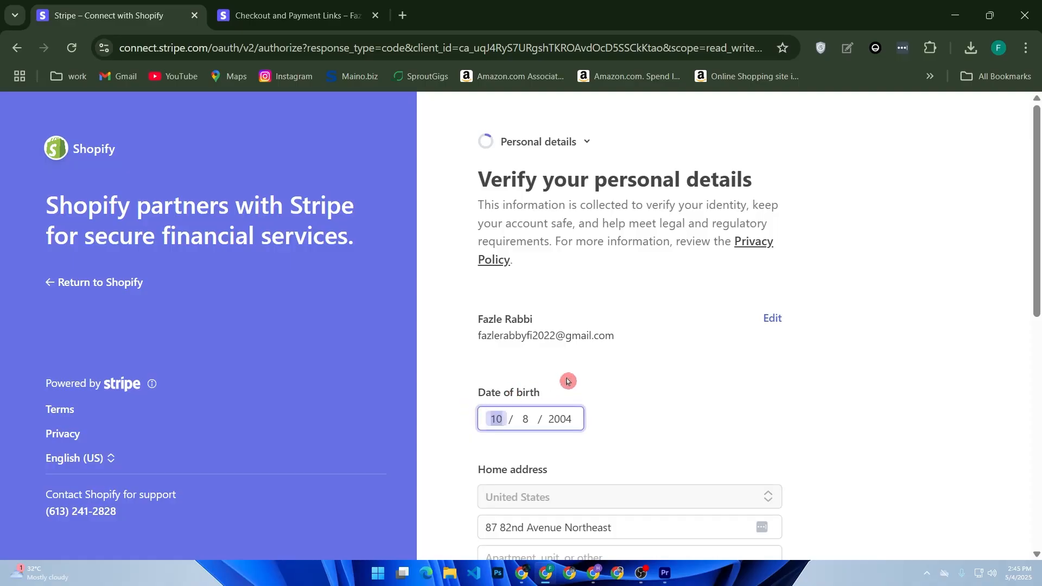
- Review the personal details Stripe requires, from date of birth to Social Security digits, and return to Shopify's third-party payment providers
scroll(595, 329, "down", 2)
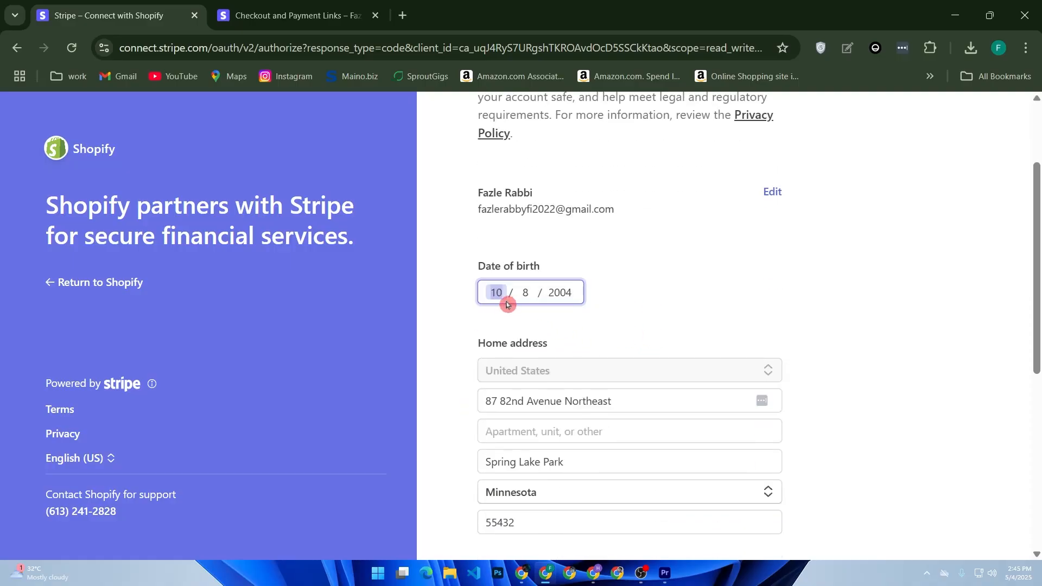
scroll(516, 300, "down", 2)
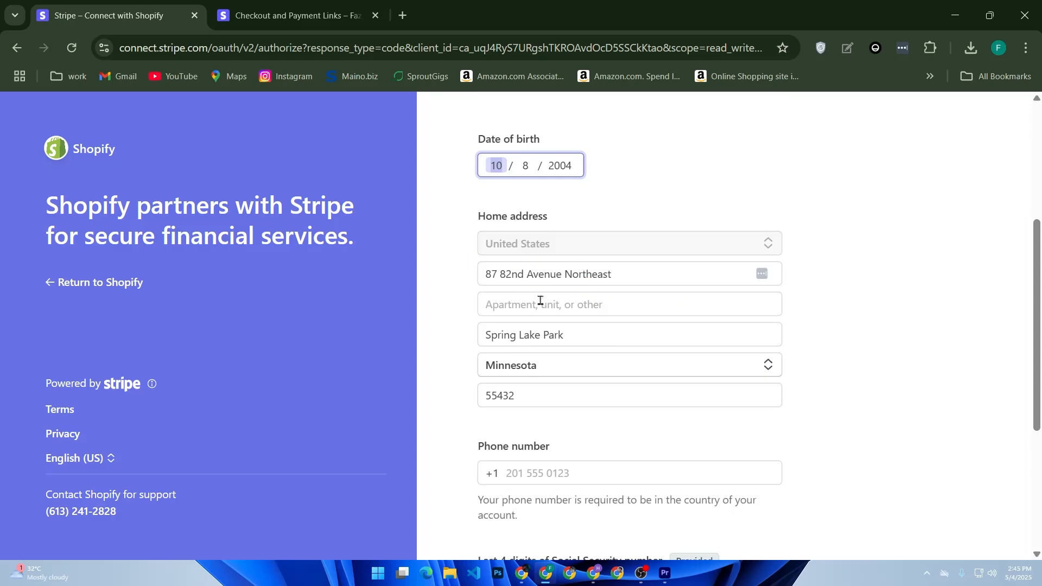
scroll(532, 304, "down", 3)
left_click(547, 331)
scroll(547, 332, "up", 6)
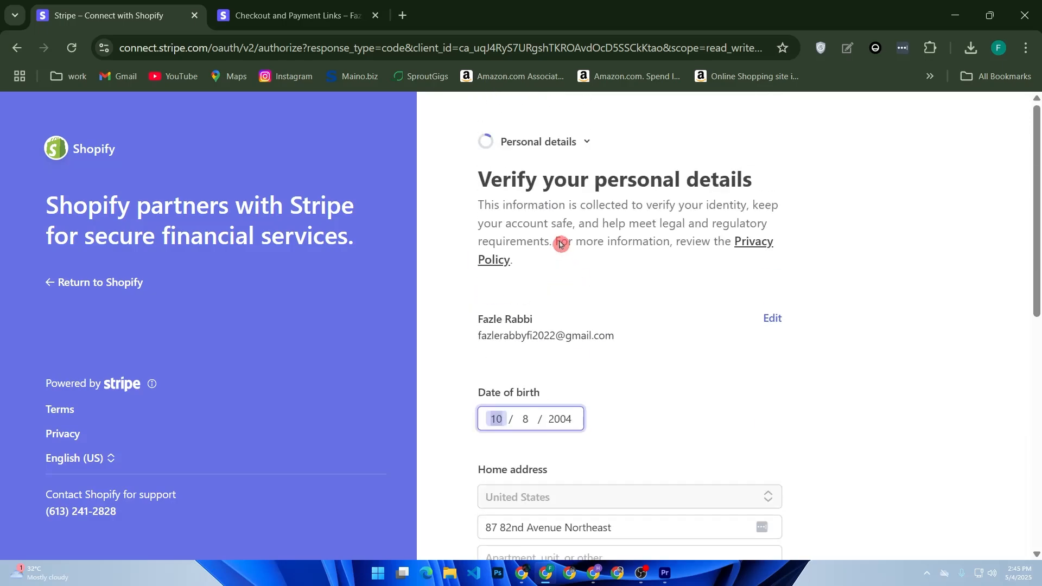
scroll(558, 242, "down", 4)
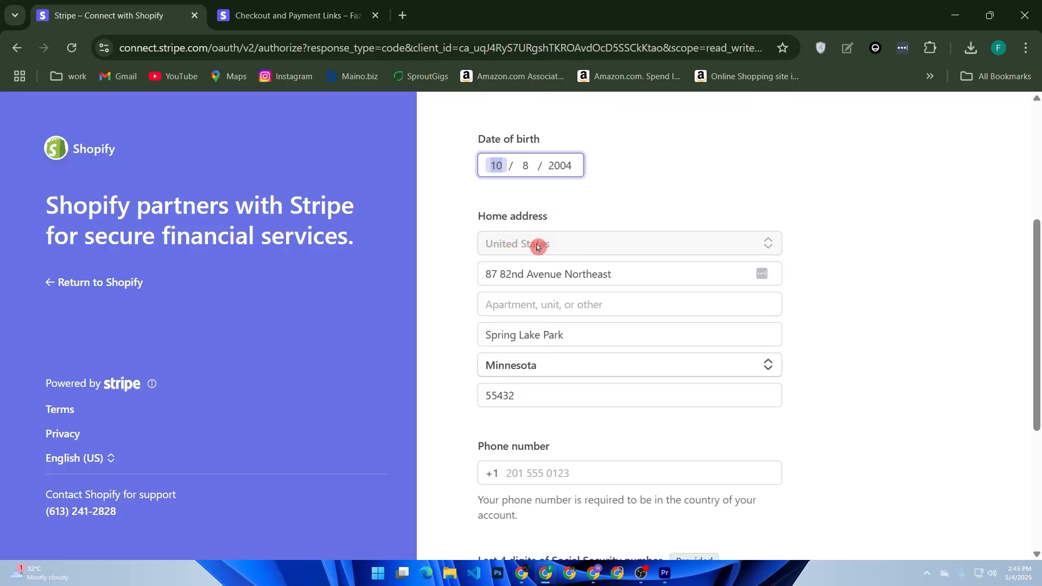
scroll(552, 305, "down", 3)
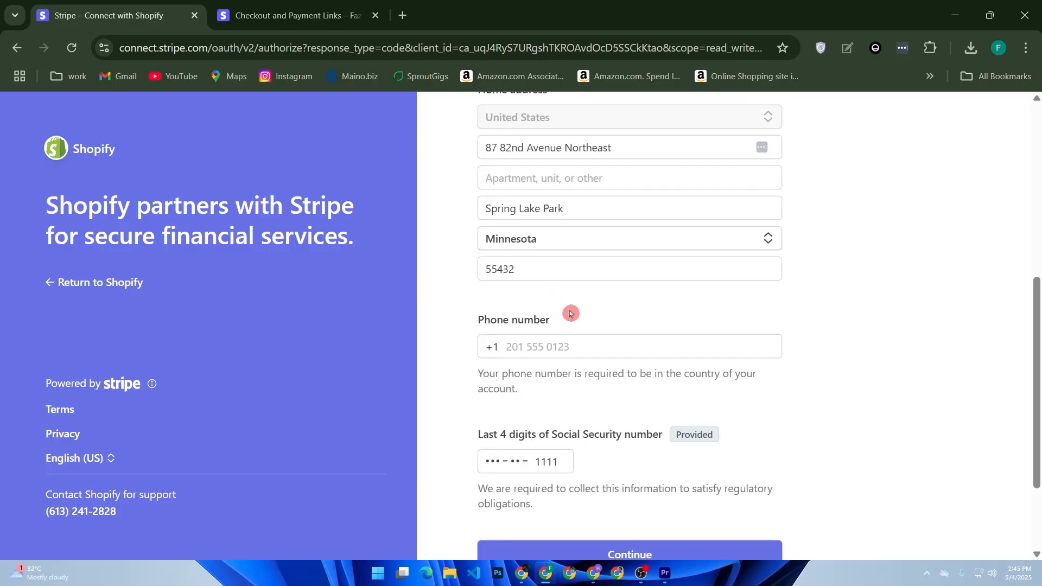
scroll(597, 327, "down", 1)
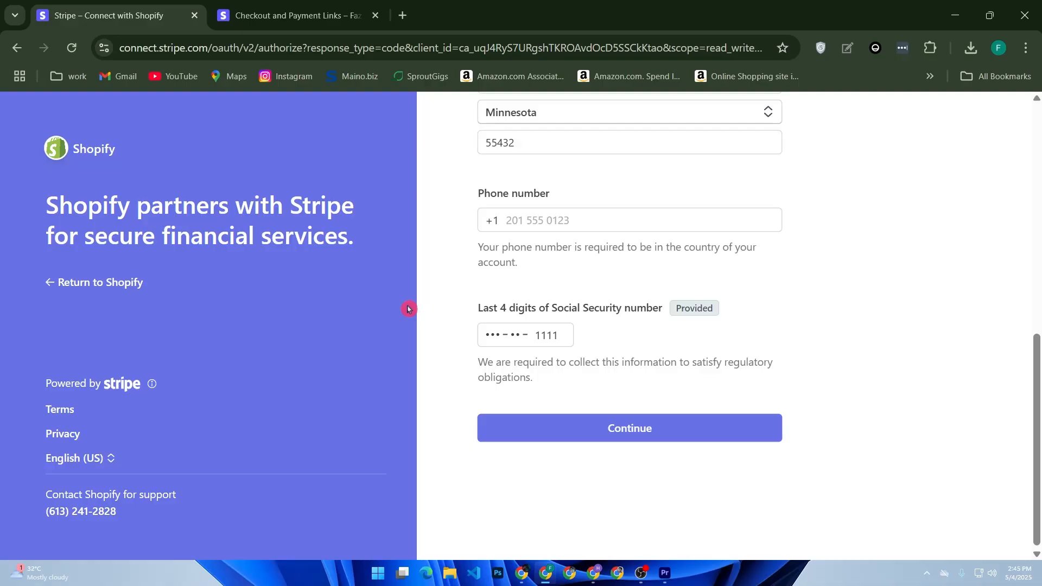
key("alt+Left")
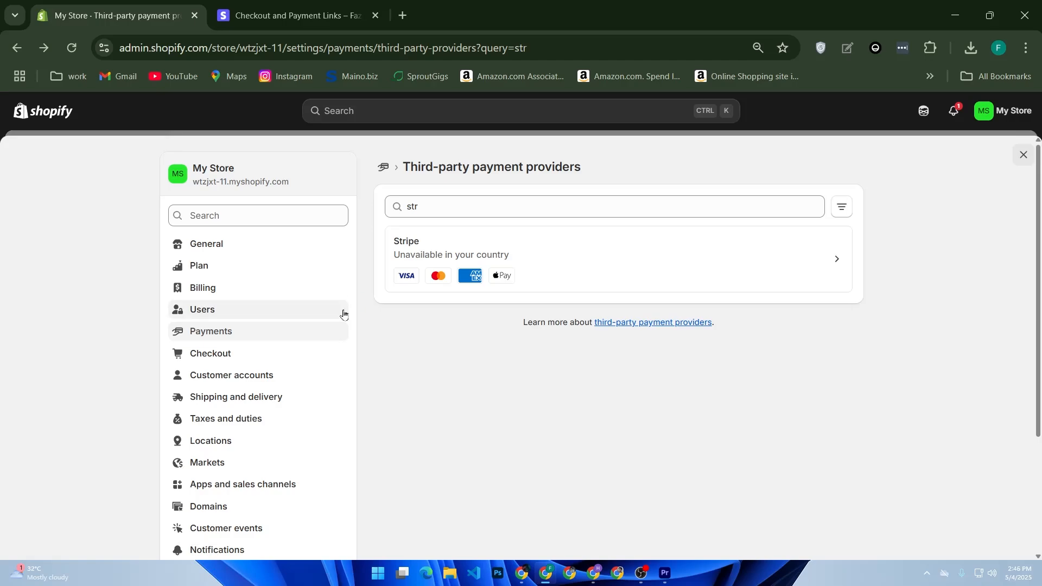
left_click(356, 365)
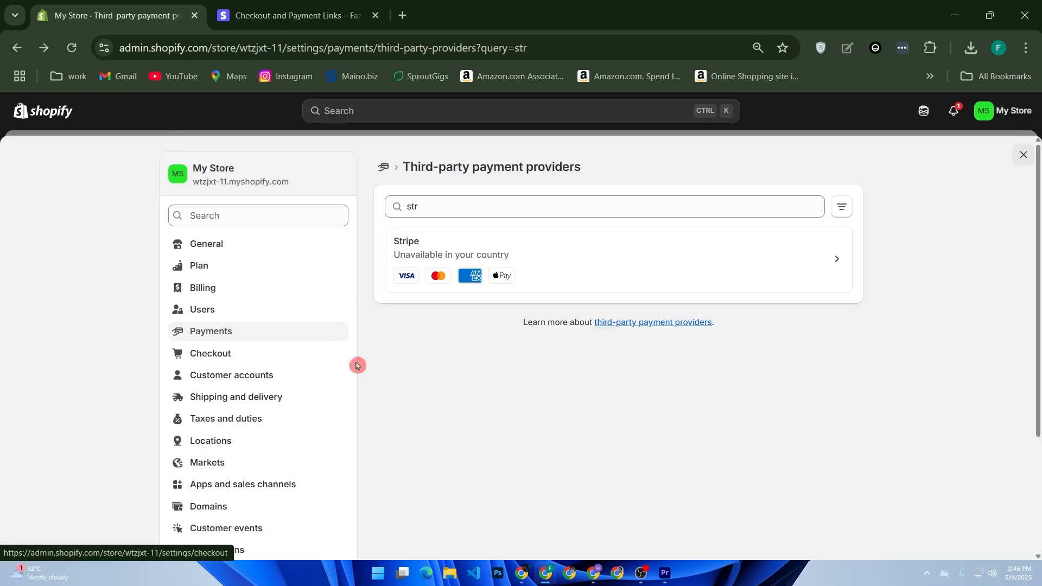